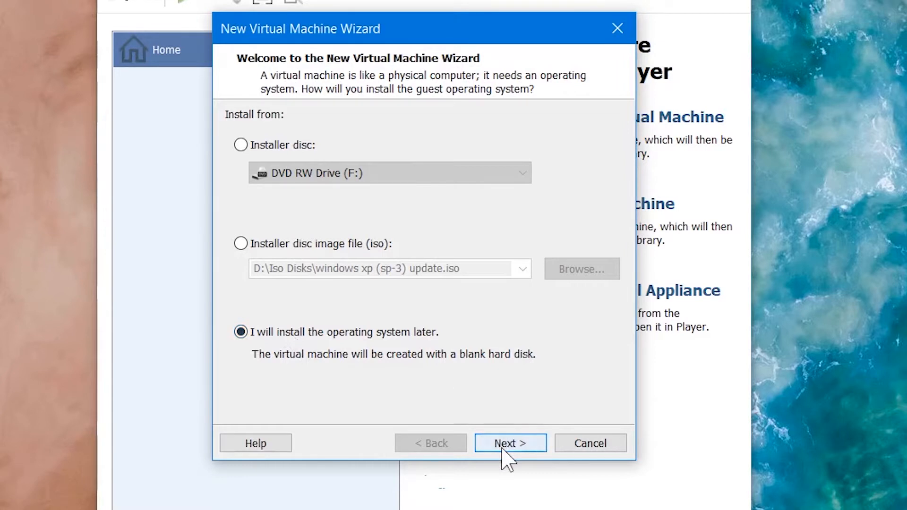
Step: In the new virtual machine wizard, choose to install the operating system later, keep Microsoft Windows 3.1 and the default name
click(503, 450)
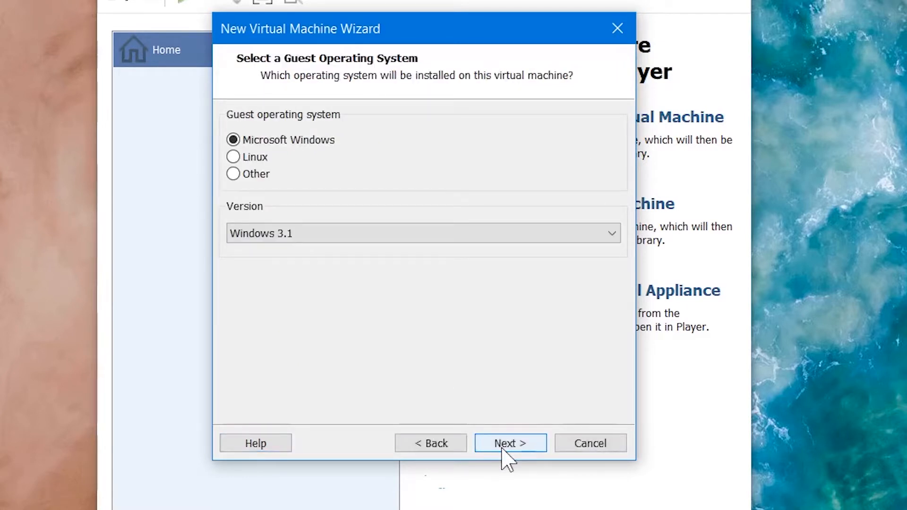
click(509, 444)
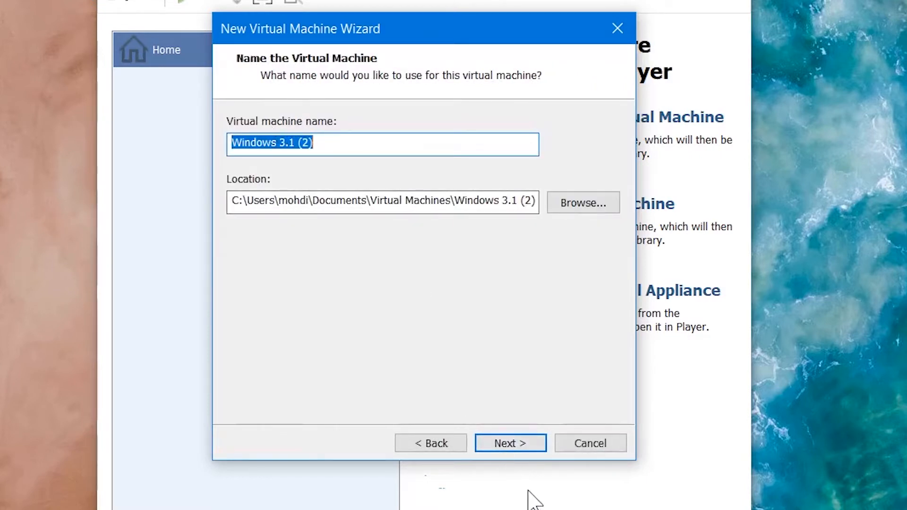
click(507, 439)
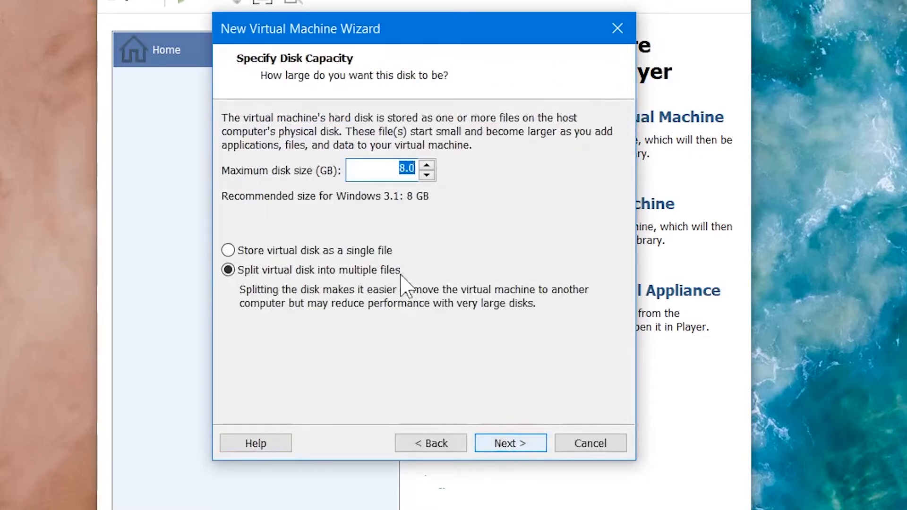
Step: Set the maximum disk size to 1 GB stored as a single file and finish creating the virtual machine
click(379, 177)
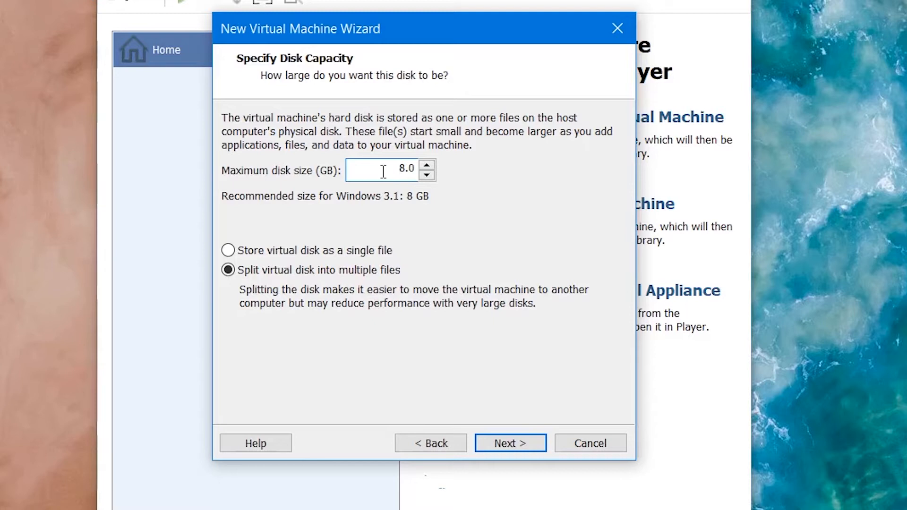
key(Delete)
key(Delete)
click(285, 252)
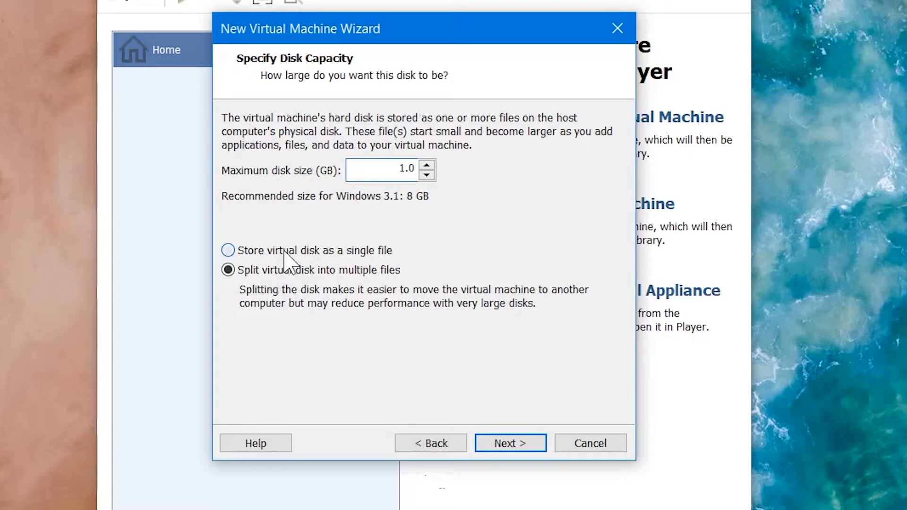
click(497, 444)
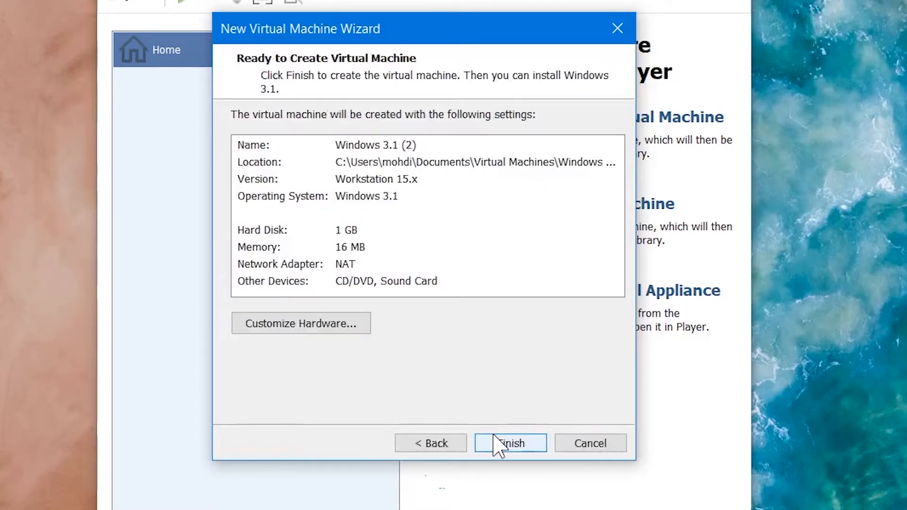
click(496, 444)
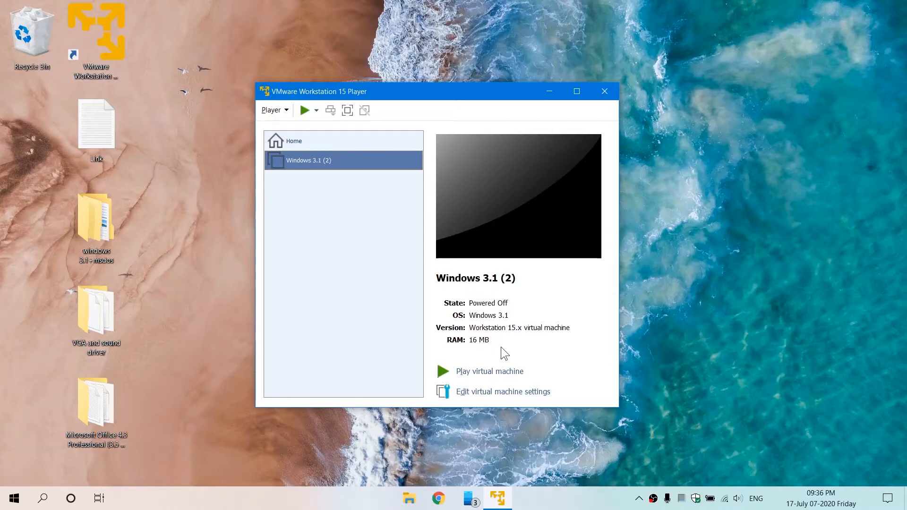
Step: Open the virtual machine settings and set its memory to 32 MB
click(491, 394)
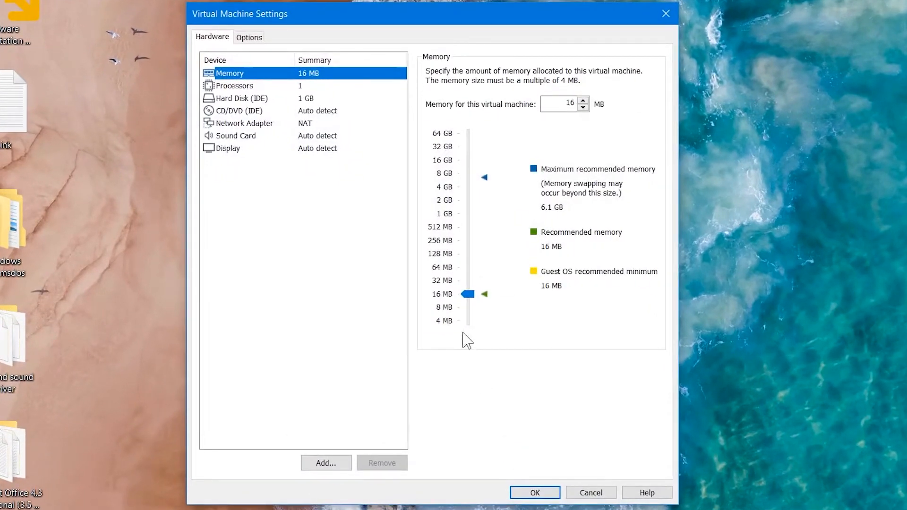
click(439, 285)
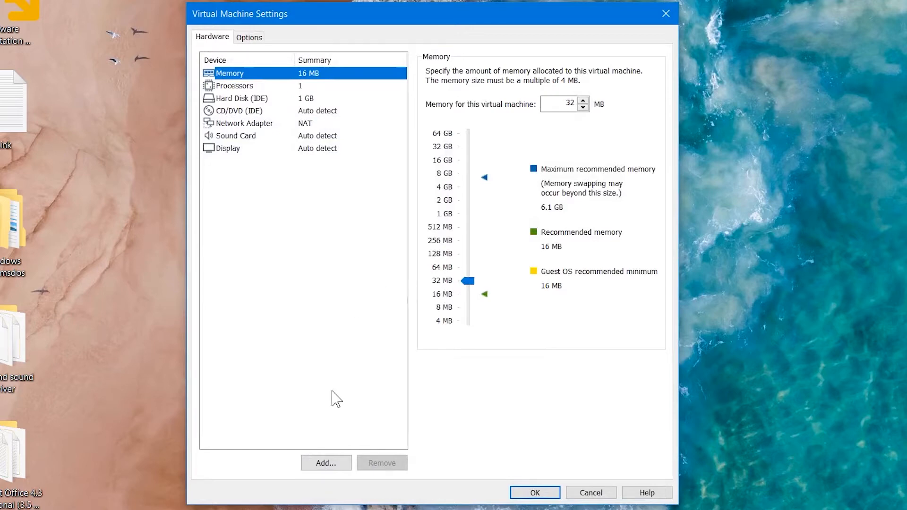
Step: Add a floppy drive to the virtual machine's hardware
click(327, 463)
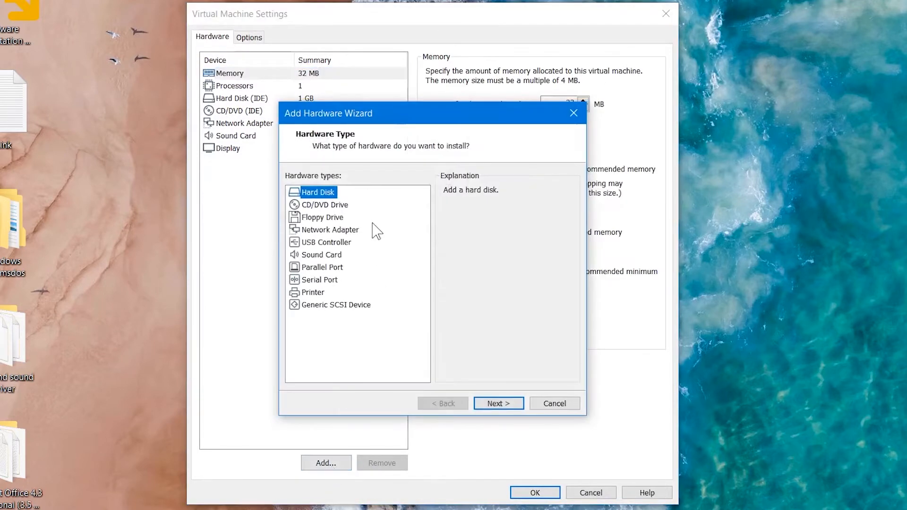
click(322, 219)
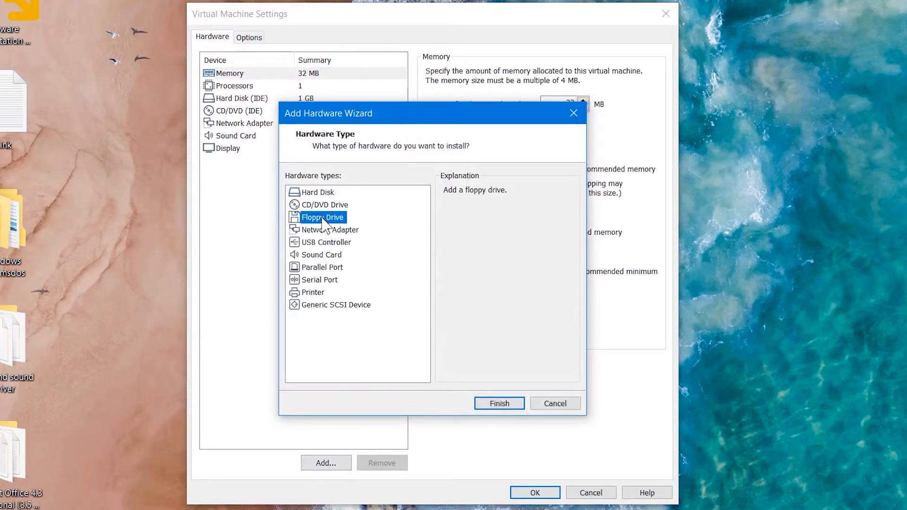
click(492, 403)
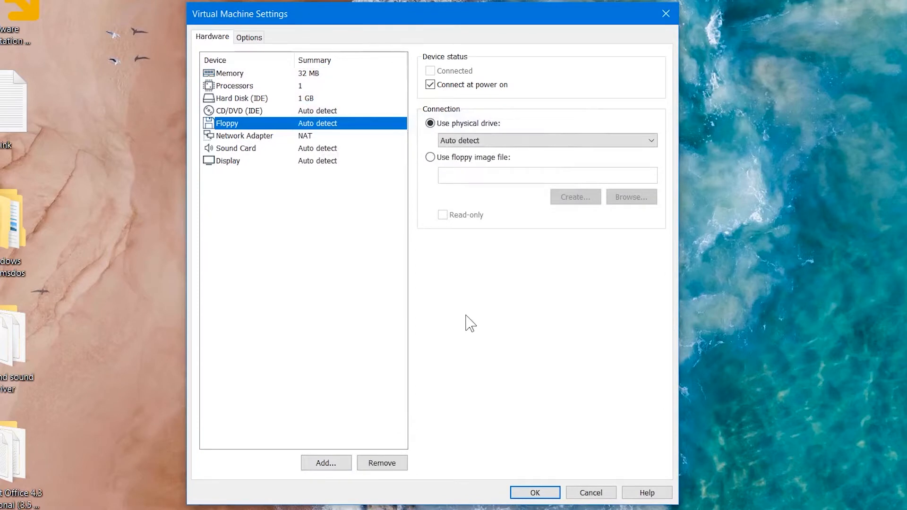
Step: Point the floppy drive at the image file Dos622-1 in Desktop\windows 3.1+msdos\MS-DOS-6.22 and save the settings
click(440, 160)
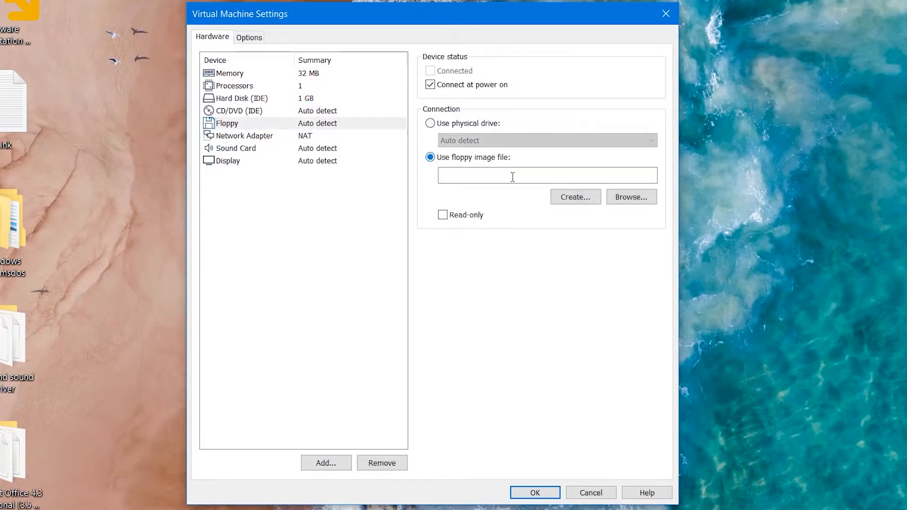
click(647, 203)
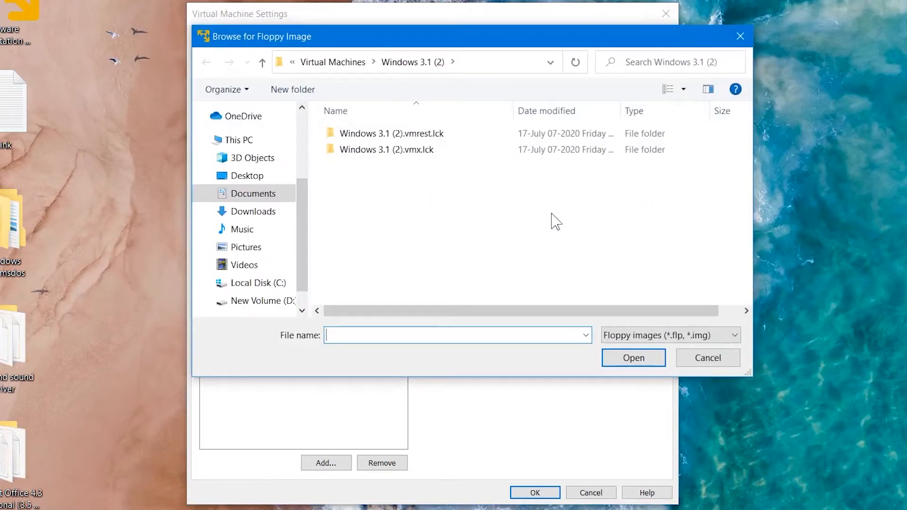
click(286, 179)
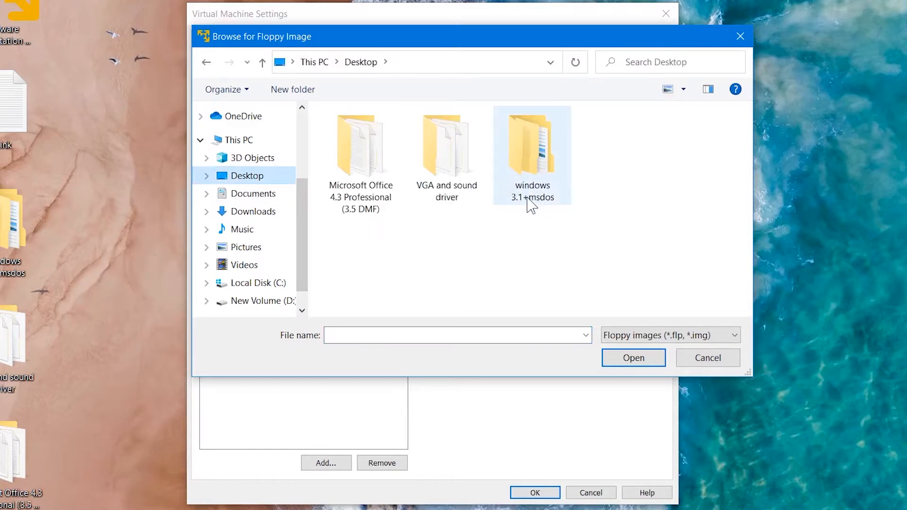
double_click(547, 170)
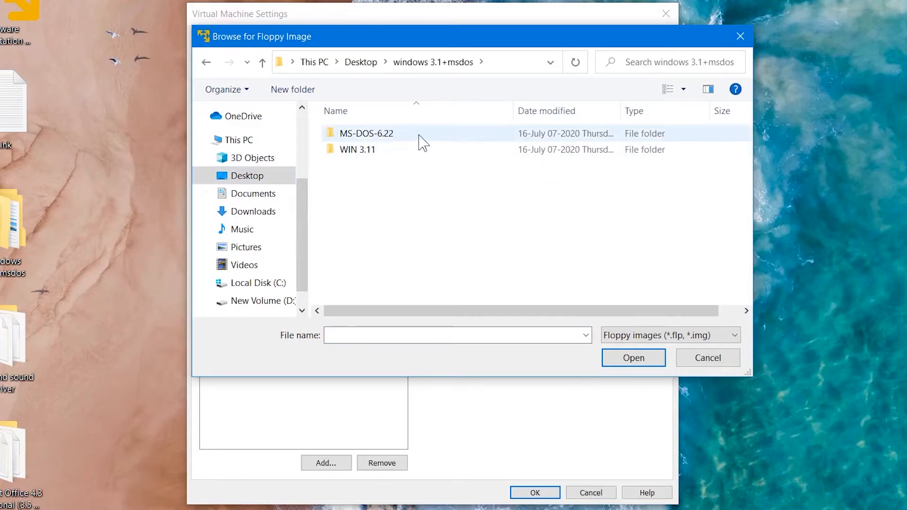
double_click(420, 137)
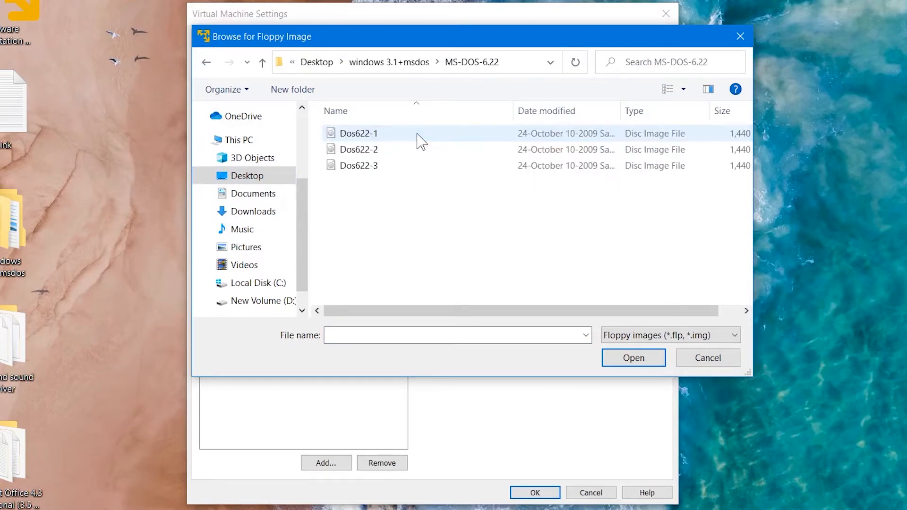
double_click(420, 137)
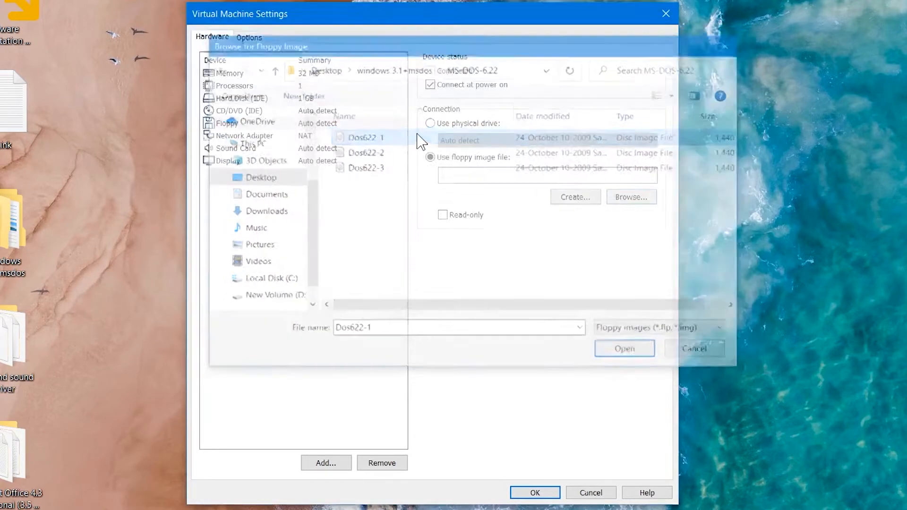
click(536, 492)
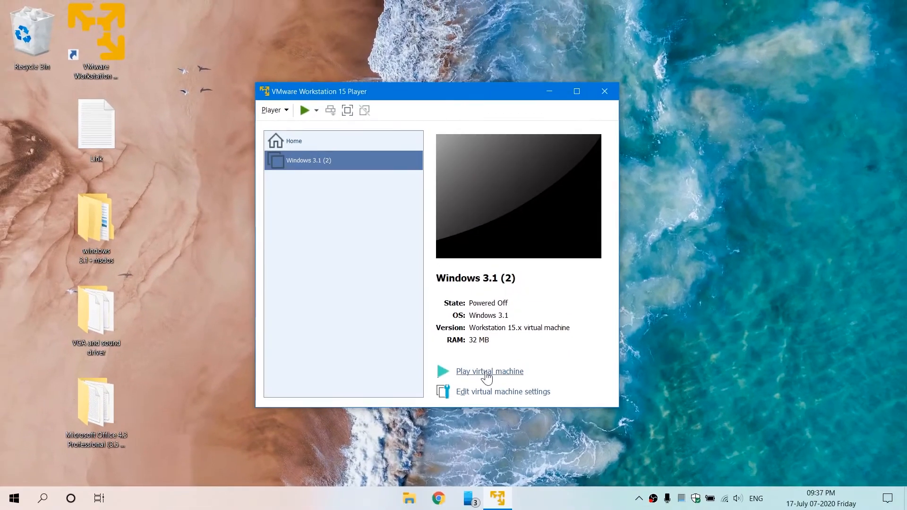
Step: Power on the virtual machine and direct keyboard input into it
click(486, 373)
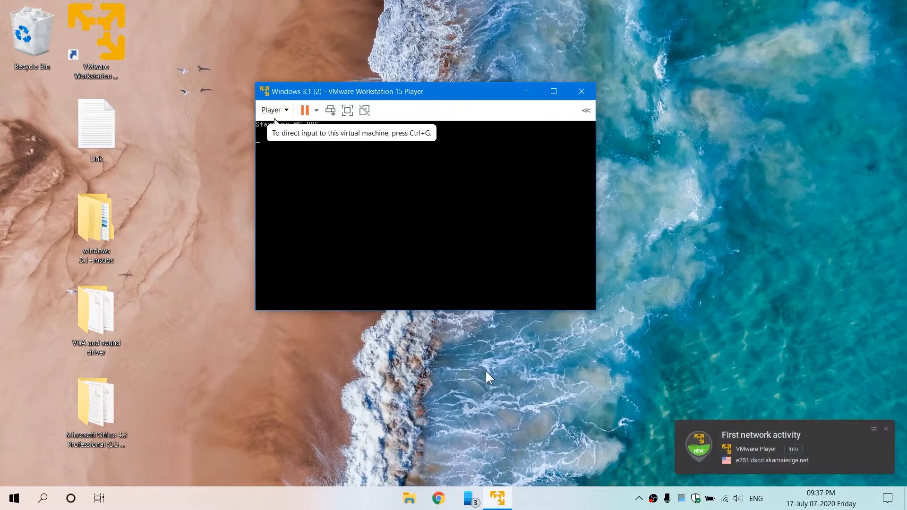
key(ctrl+g)
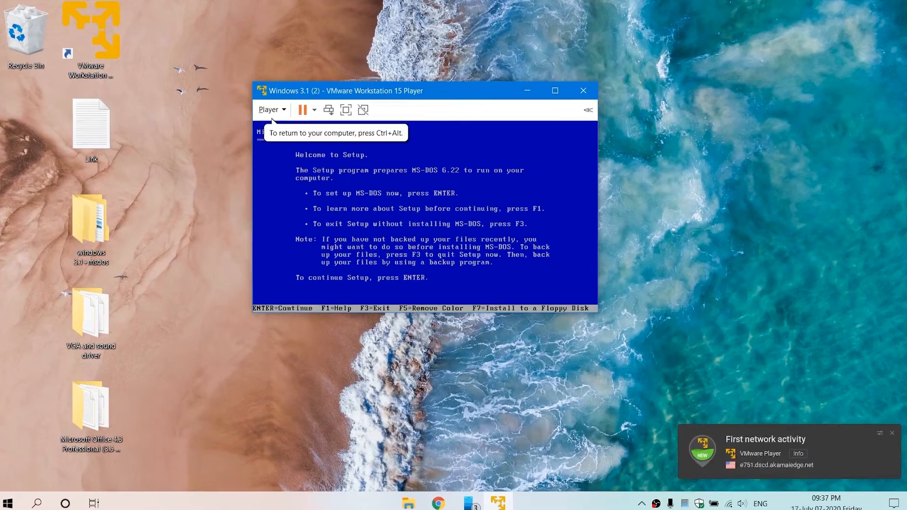
Step: Continue MS-DOS 6.22 Setup, let it restart, and accept the default system settings
key(Return)
key(Return)
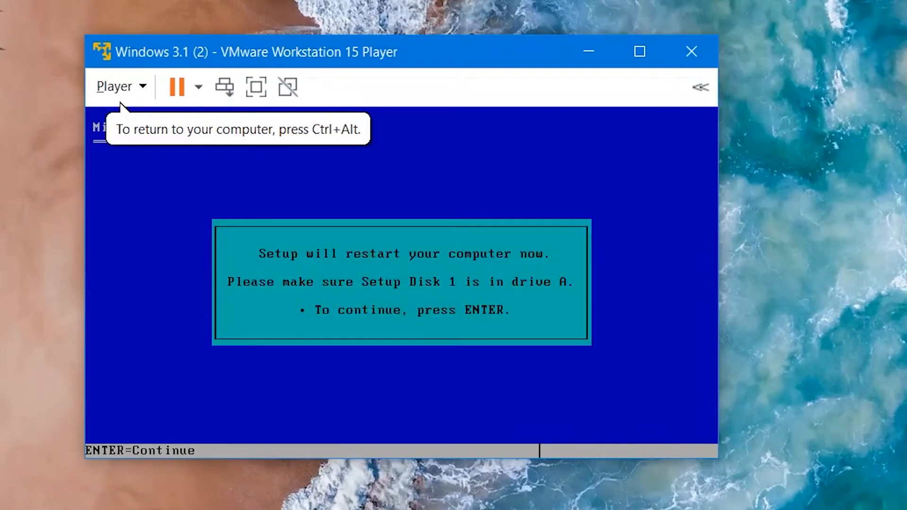
key(Return)
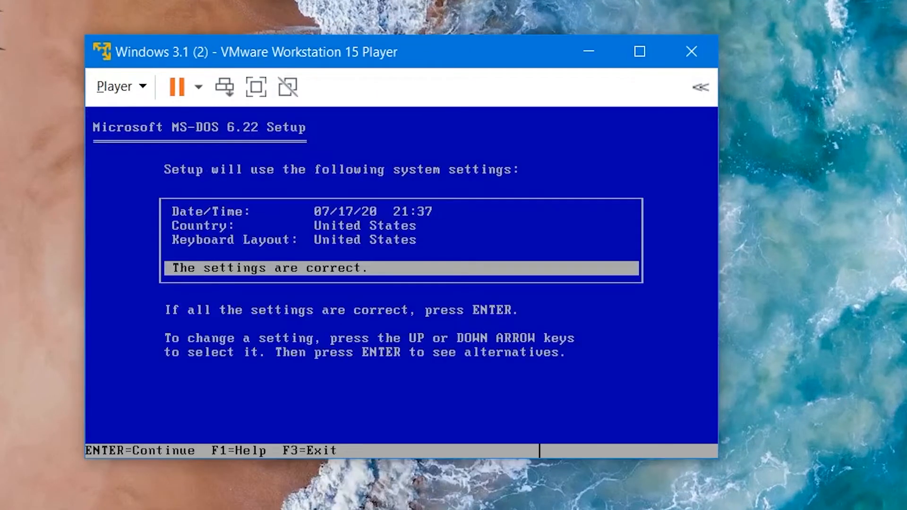
key(Return)
key(Return)
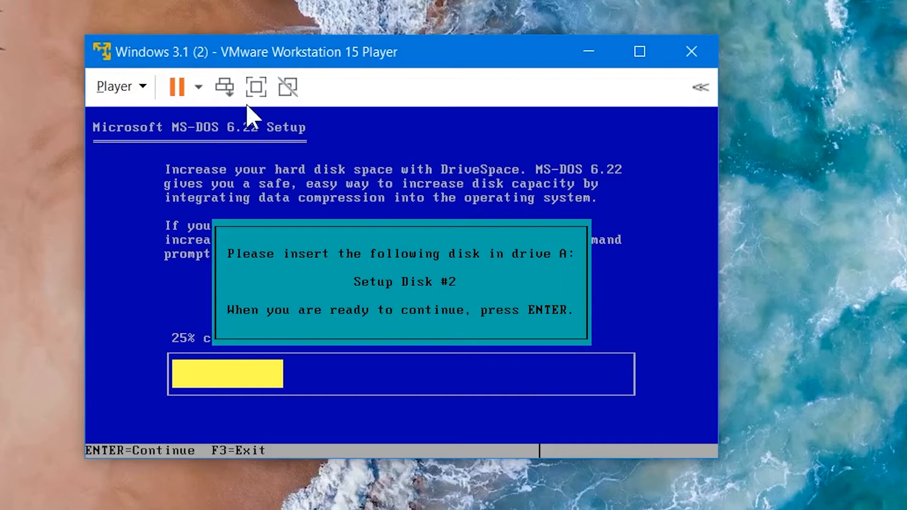
Step: Swap the floppy drive's image to Dos622-2 and continue setup
click(145, 86)
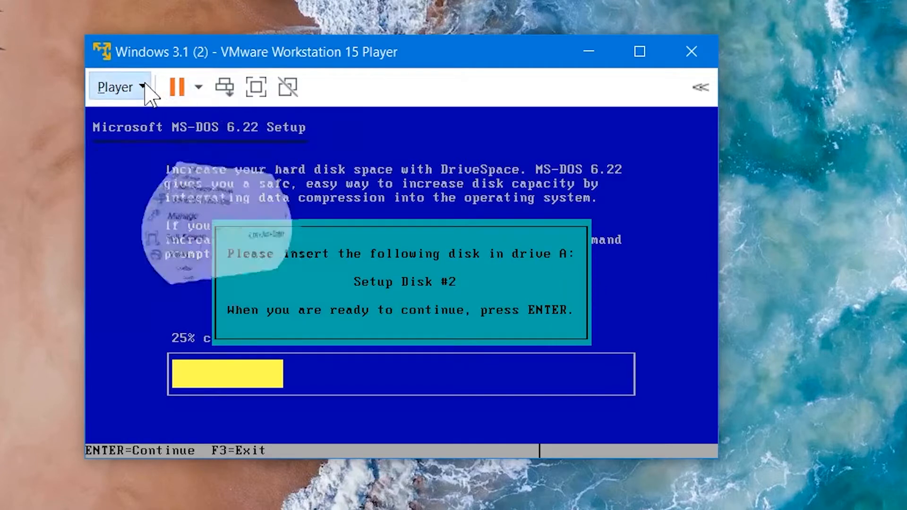
mouse_move(272, 161)
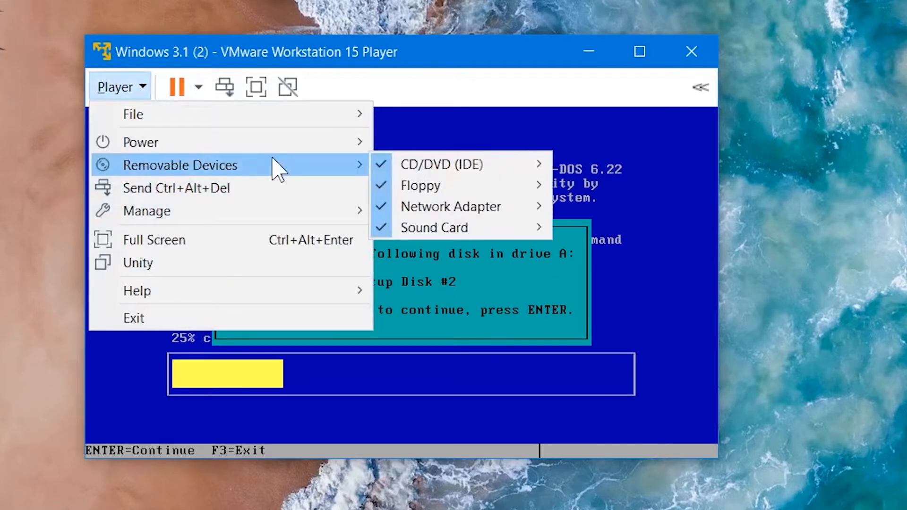
mouse_move(518, 180)
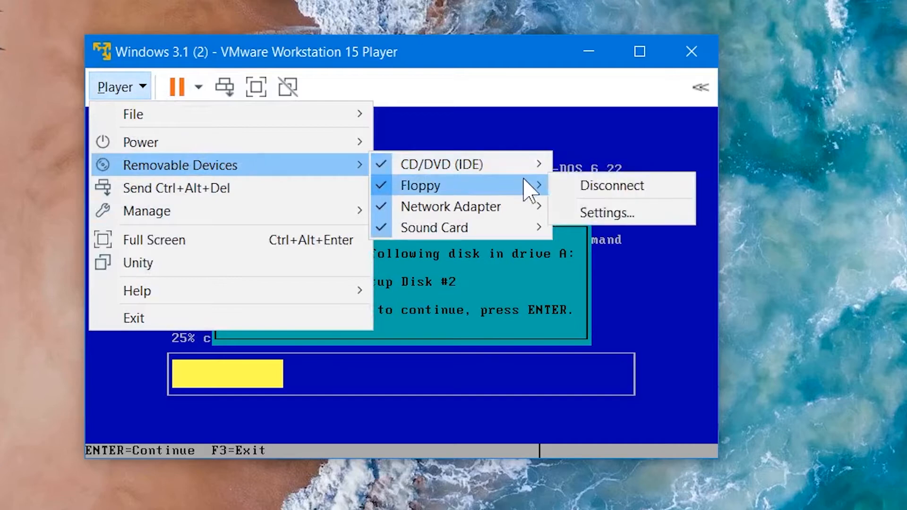
click(598, 208)
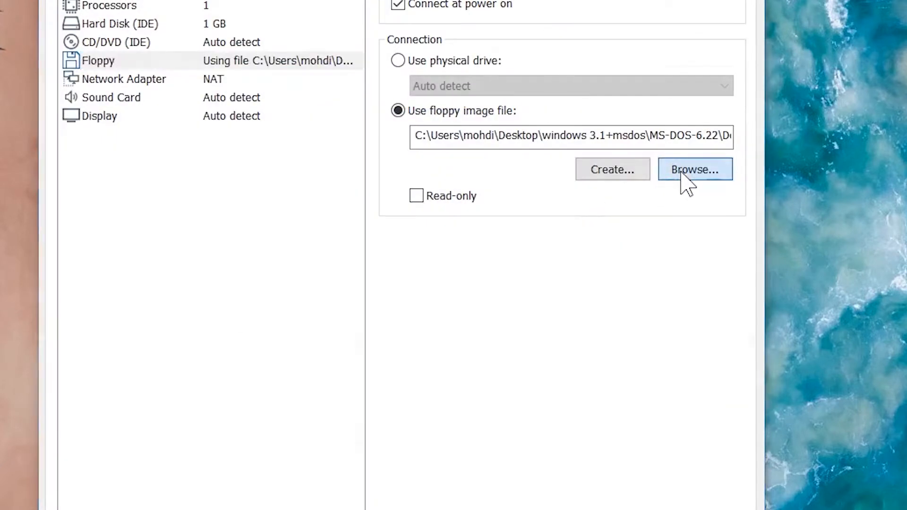
click(681, 173)
double_click(358, 94)
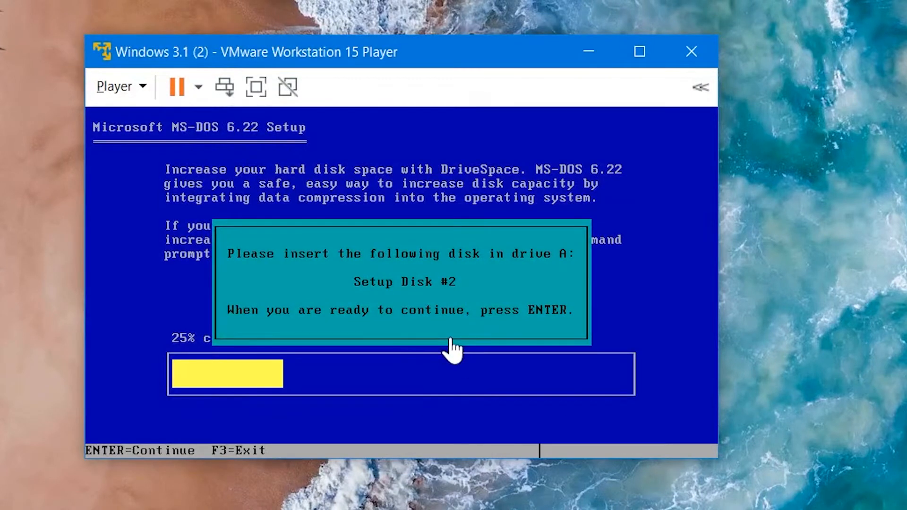
key(Return)
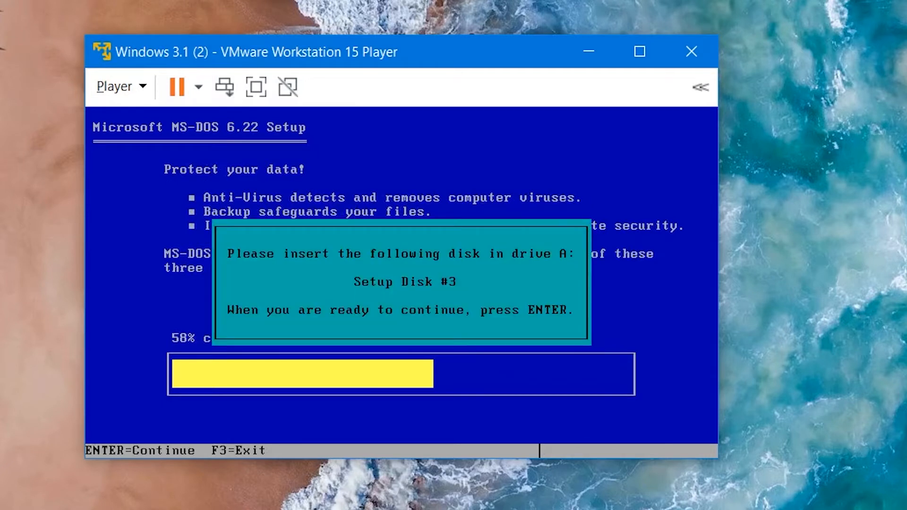
Step: Swap the floppy drive's image to Dos622-3, confirm, and continue setup
click(134, 85)
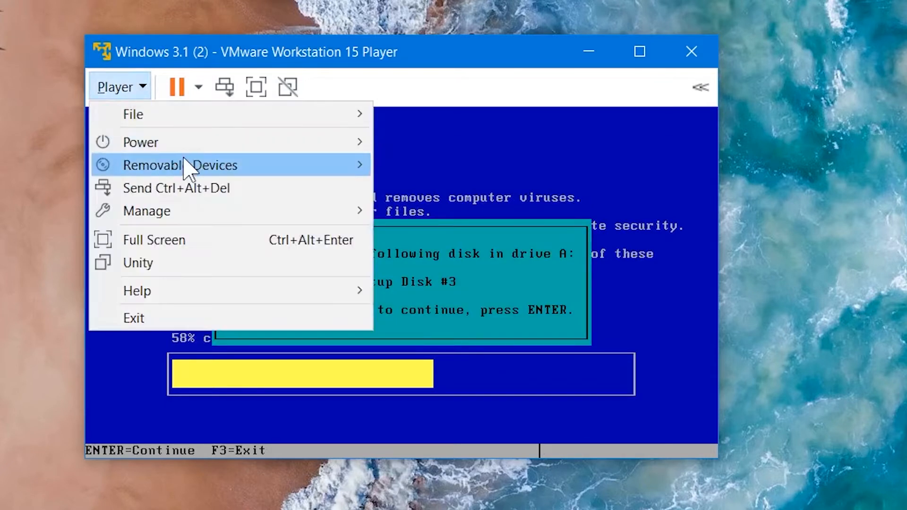
mouse_move(190, 166)
mouse_move(445, 189)
click(588, 220)
click(703, 175)
double_click(494, 130)
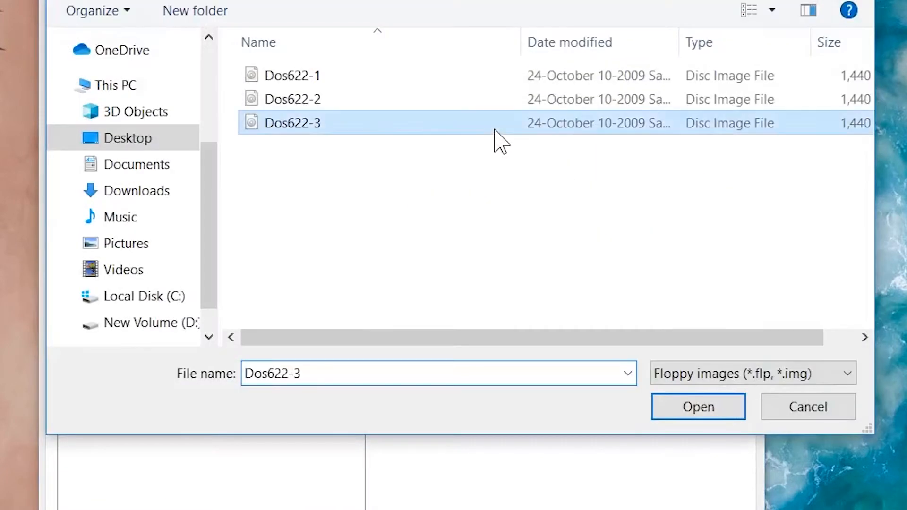
click(552, 509)
key(Return)
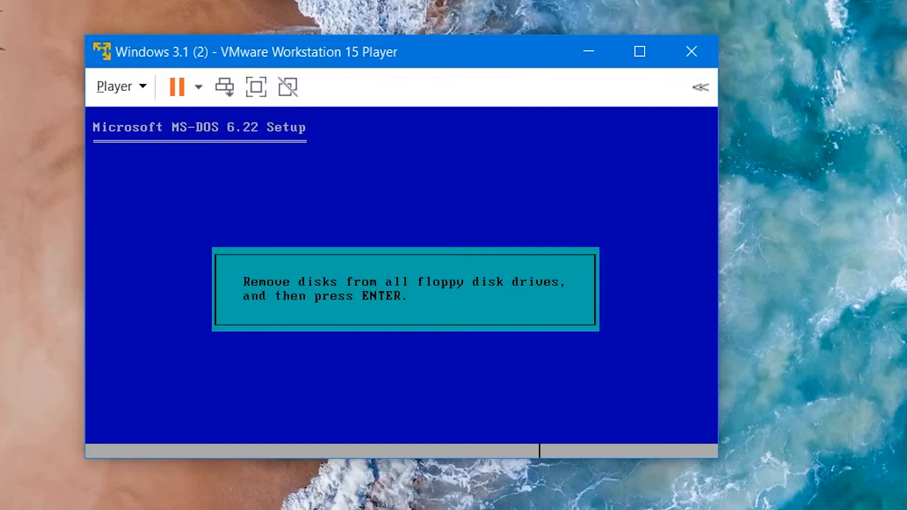
Step: Disconnect the virtual floppy drive, clearing both Connected and Connect at power on in its settings
click(113, 86)
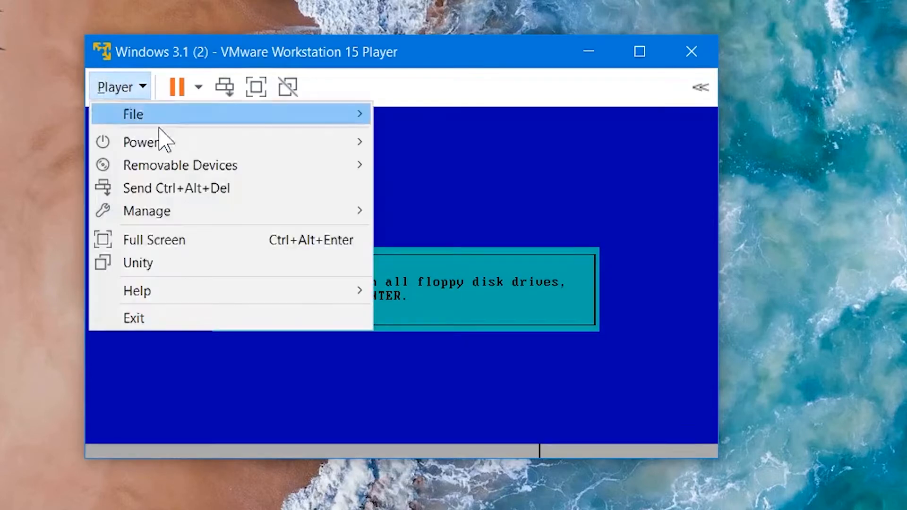
mouse_move(314, 169)
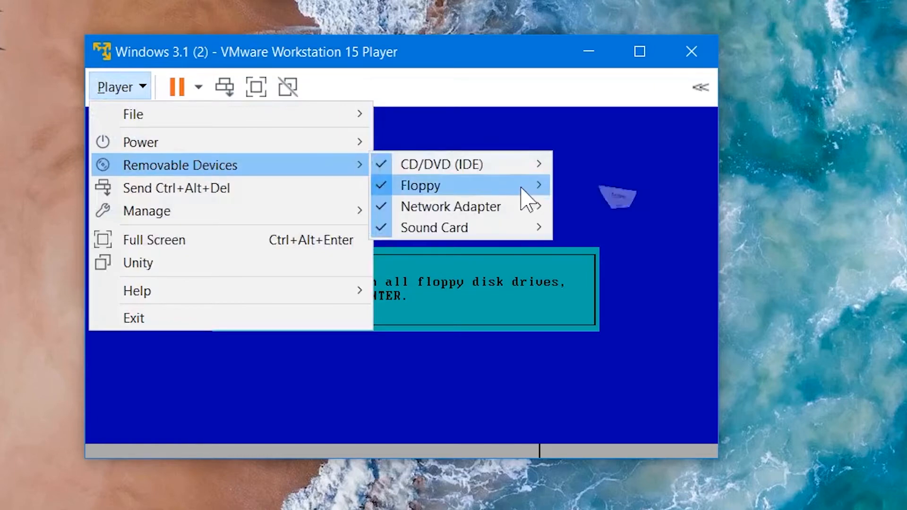
mouse_move(521, 188)
click(642, 205)
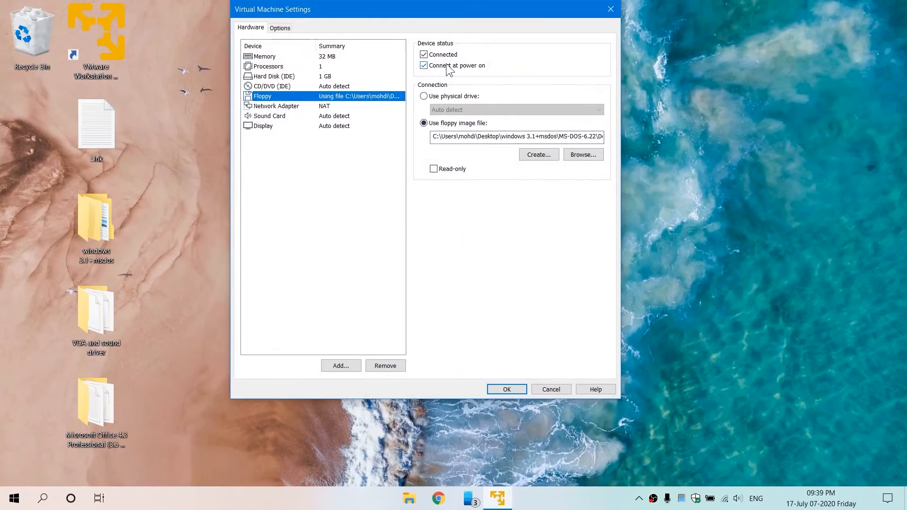
click(448, 66)
click(445, 55)
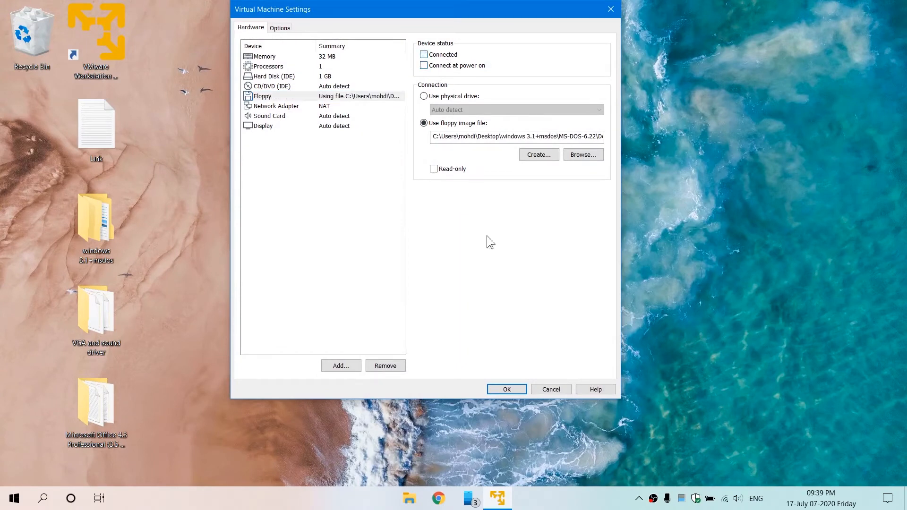
click(513, 388)
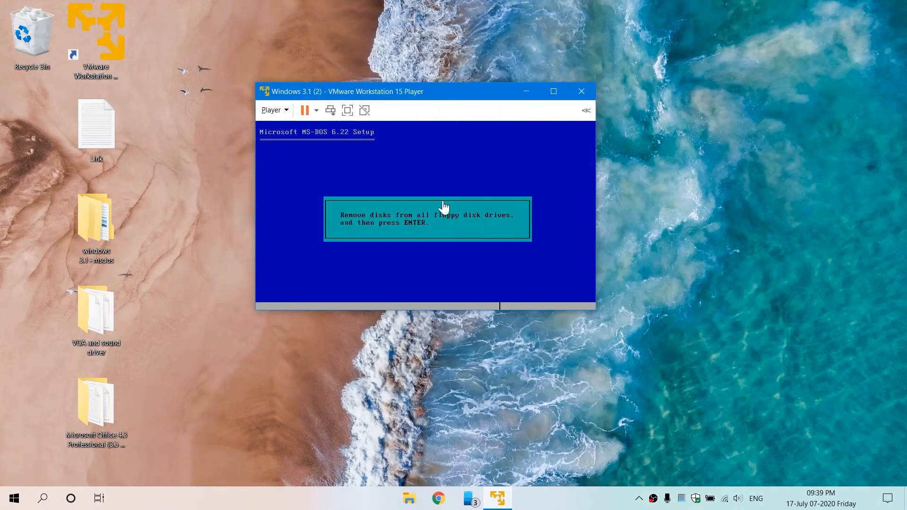
Step: Finish MS-DOS 6.22 Setup and restart the computer with MS-DOS 6.22
click(443, 202)
key(Return)
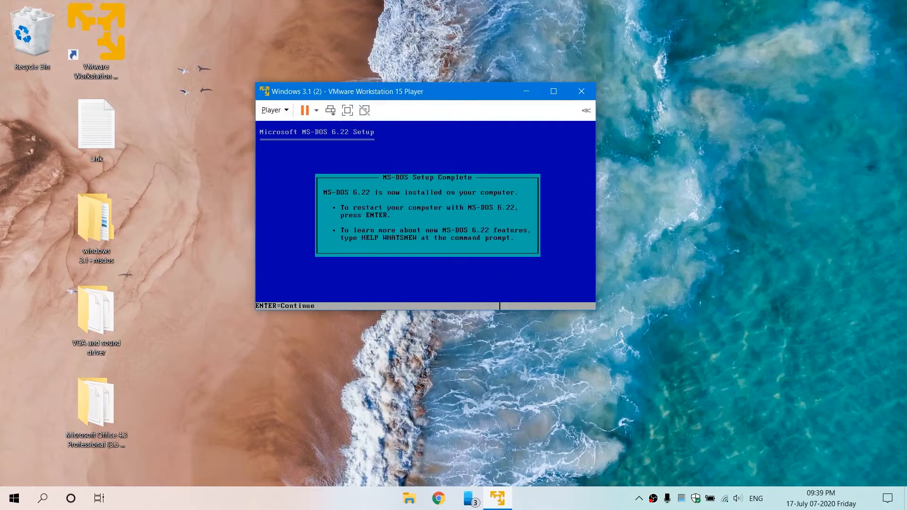
key(Return)
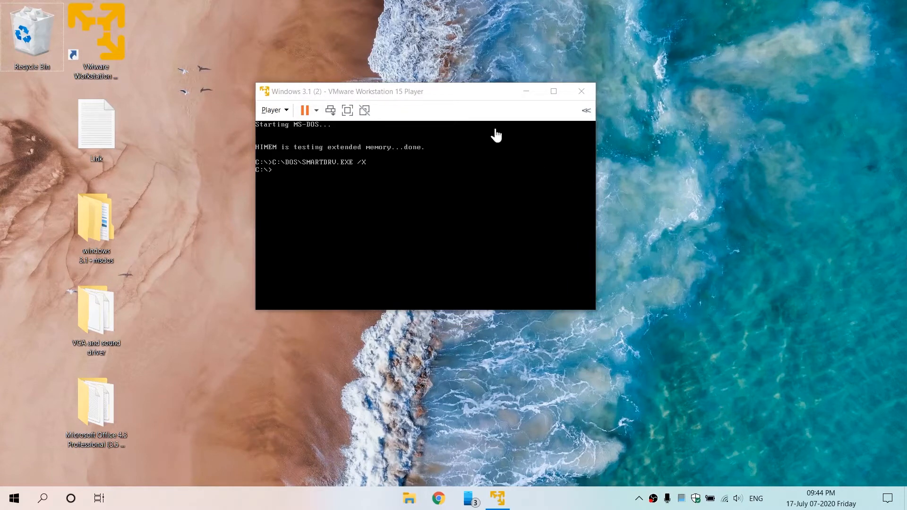
Step: Reconnect the floppy drive and load the WfW311-1 image from the WIN 3.11 folder
click(411, 90)
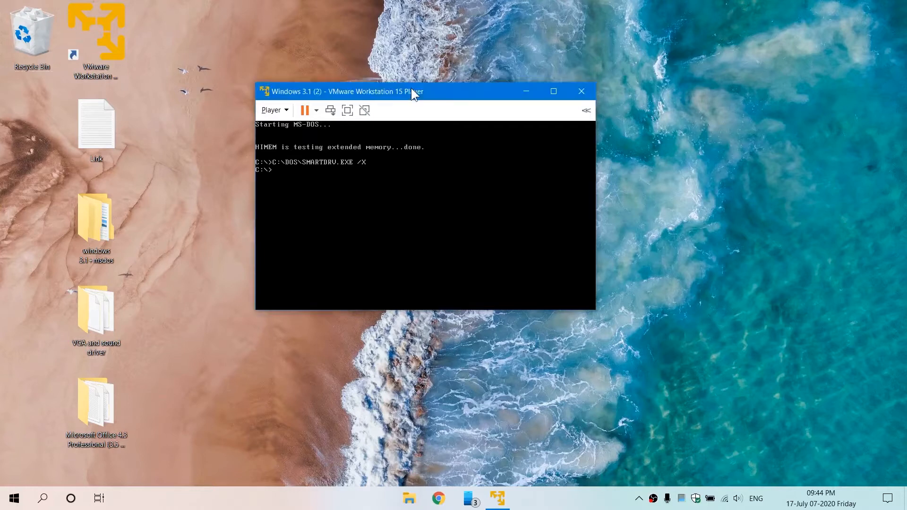
click(273, 110)
mouse_move(329, 151)
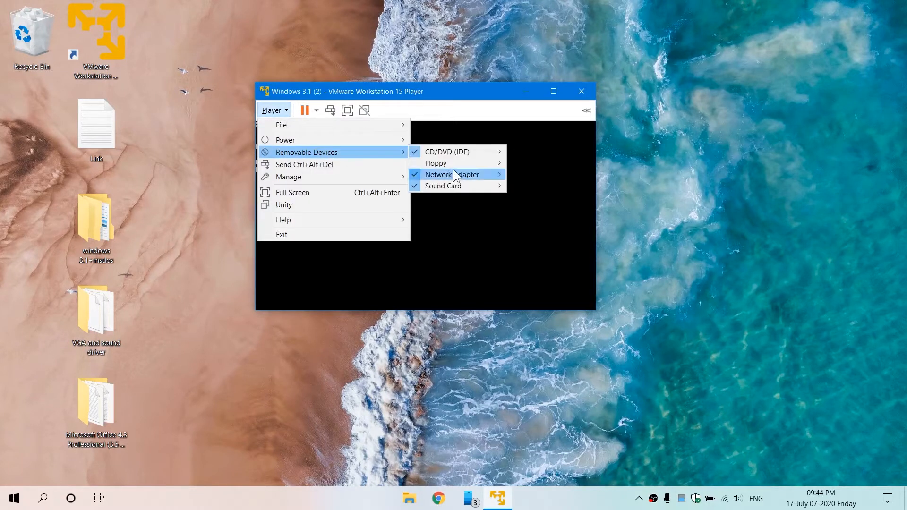
mouse_move(485, 163)
click(540, 174)
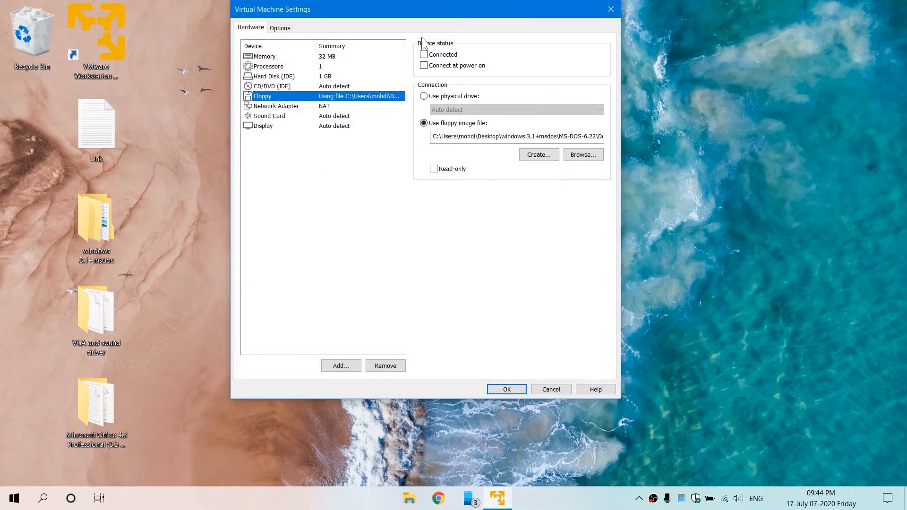
click(423, 54)
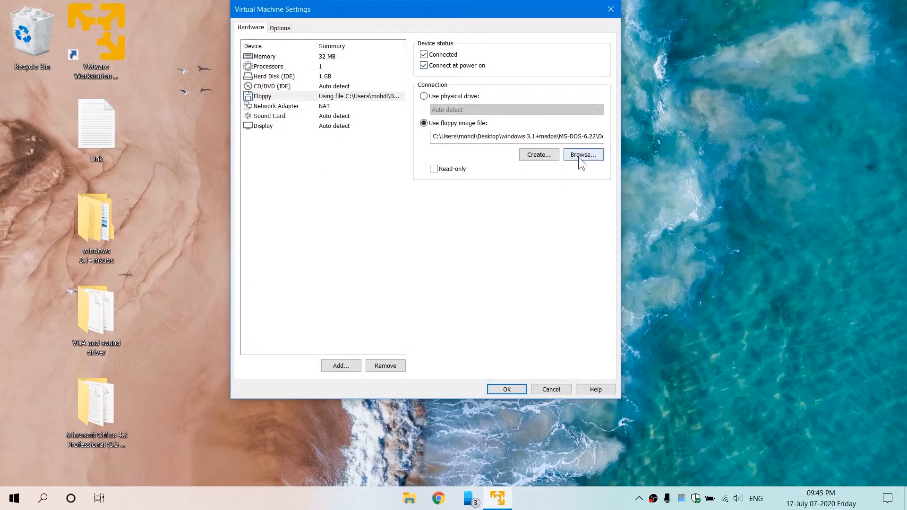
click(579, 157)
click(402, 46)
double_click(387, 116)
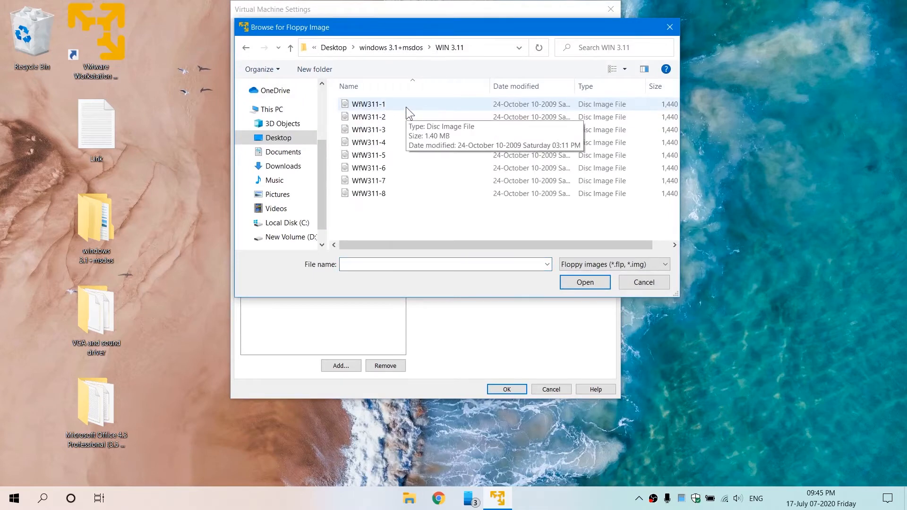
double_click(406, 104)
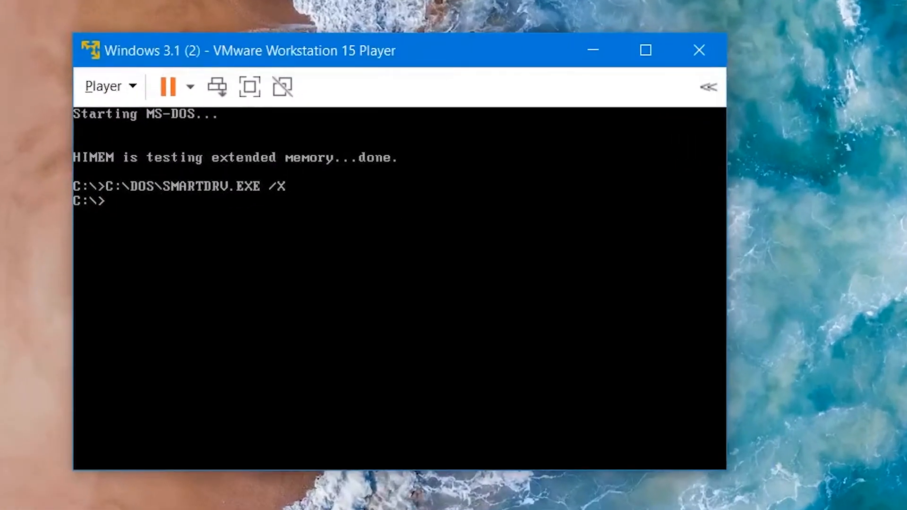
Step: Switch to drive A: at the DOS prompt and run setup
text(A:/)
key(Return)
text(set)
text(up)
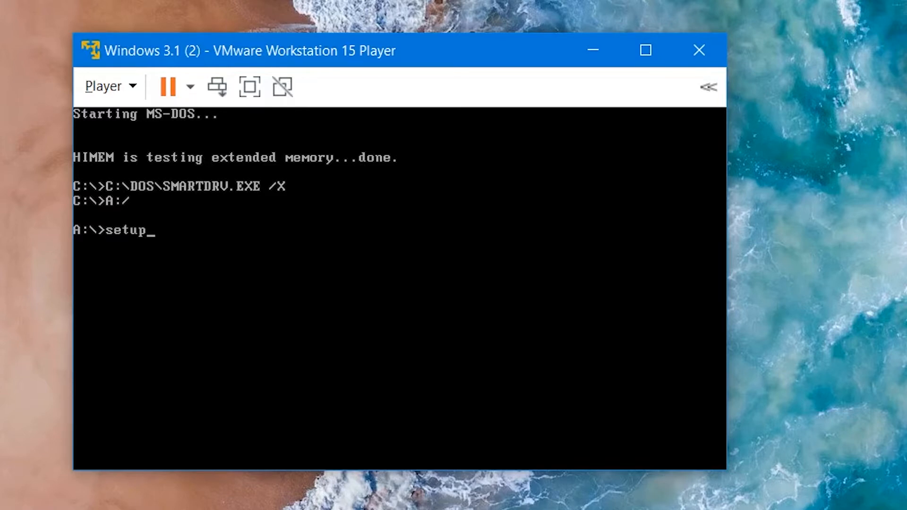
key(Return)
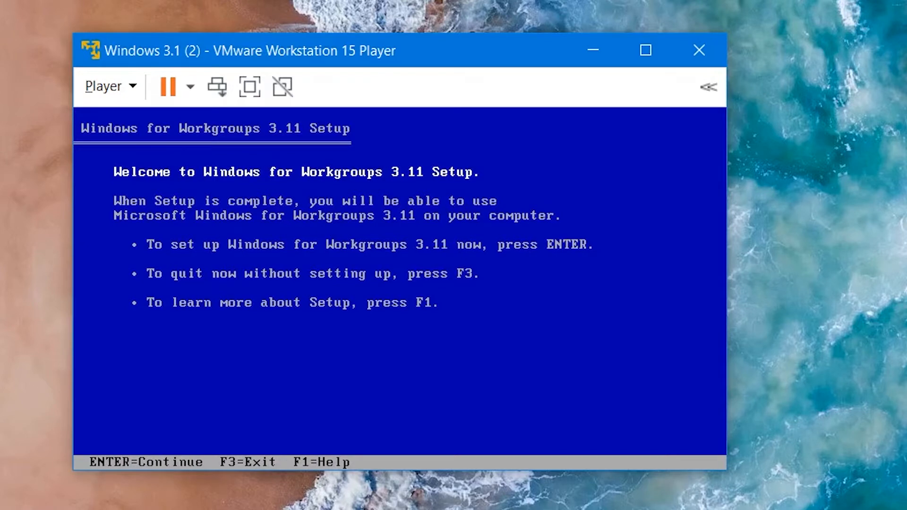
Step: Start Windows for Workgroups 3.11 Setup and proceed with the default installation
key(Return)
key(Return)
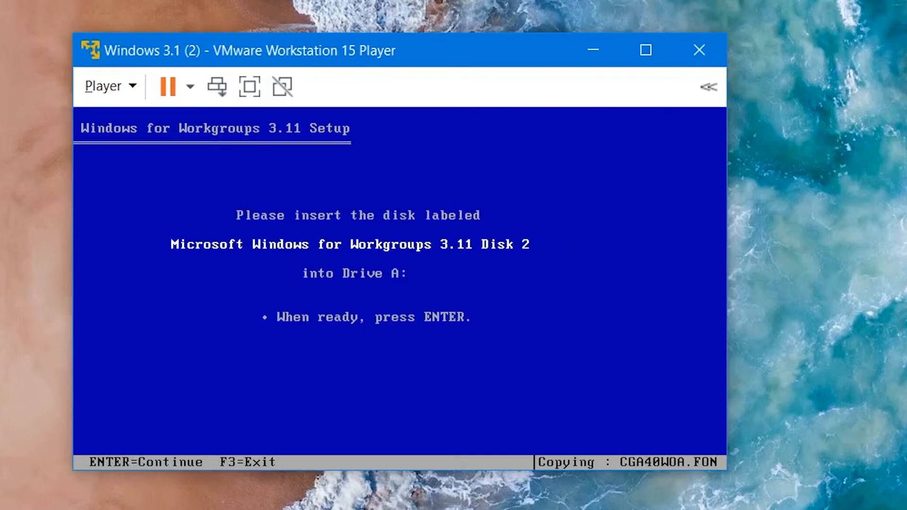
Step: Swap the floppy drive's image to WfW311-2 so setup continues copying
click(108, 86)
mouse_move(166, 168)
mouse_move(426, 186)
click(646, 216)
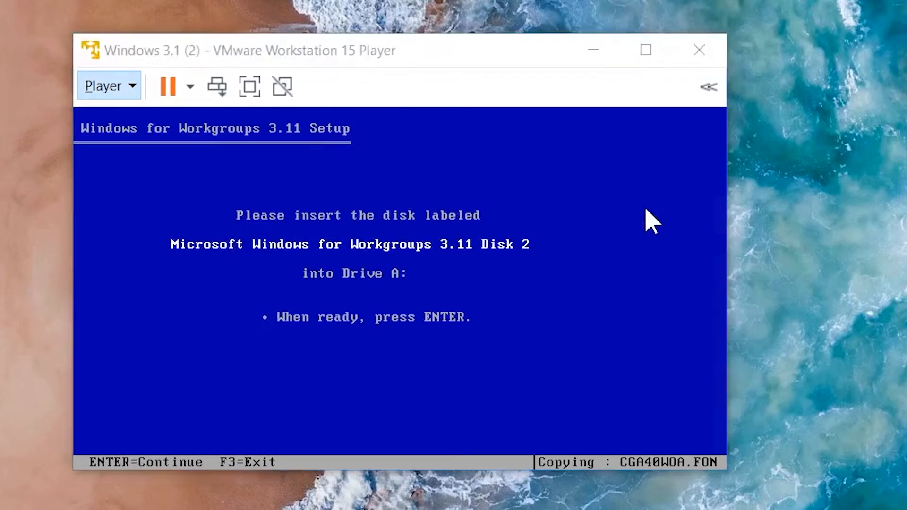
click(691, 178)
double_click(409, 99)
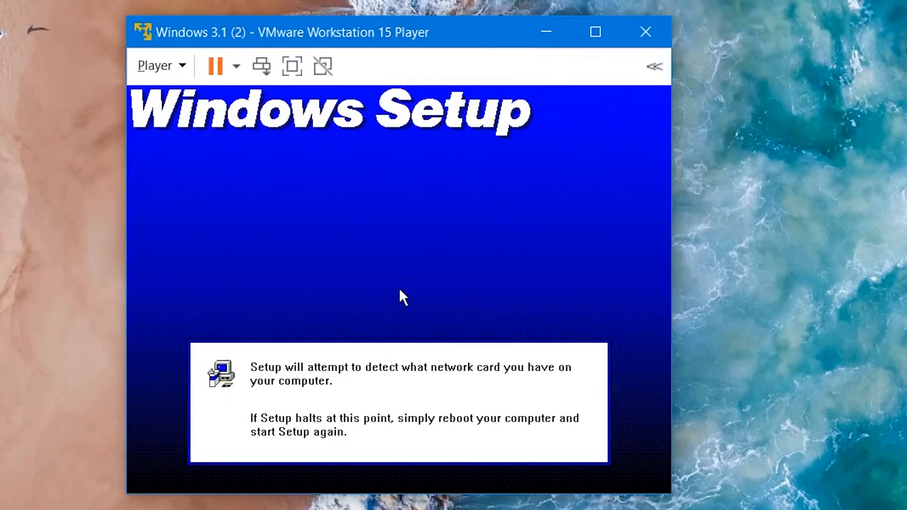
Step: Enter the user's full name in Windows Setup and continue
text(user)
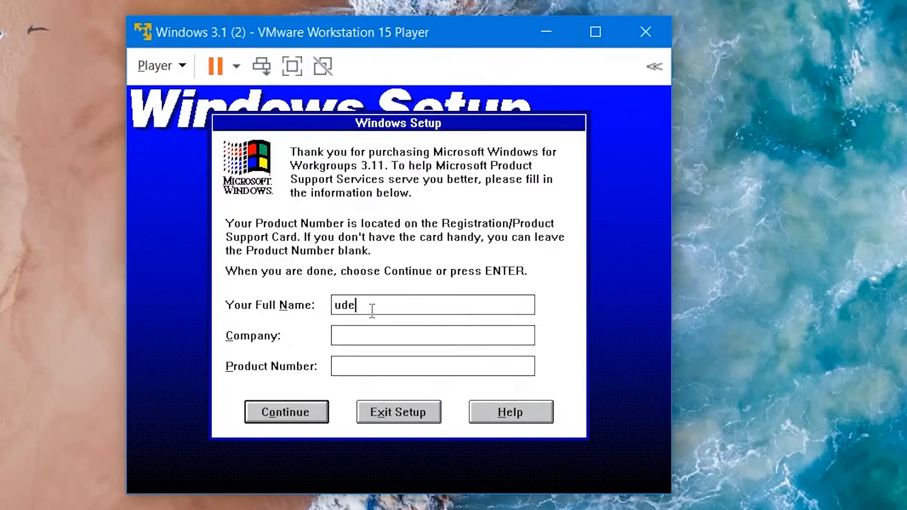
click(303, 417)
click(283, 339)
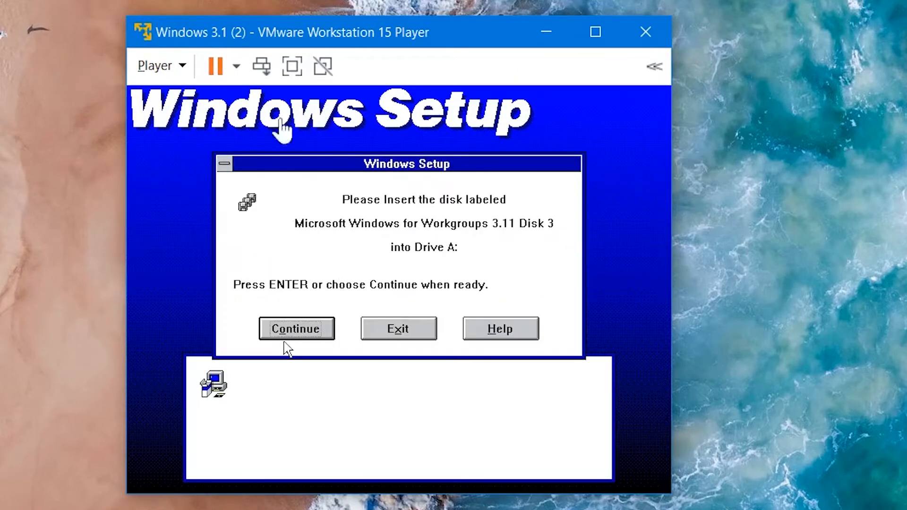
Step: Swap the floppy drive's image to WfW311-3 and continue setup
click(160, 66)
mouse_move(282, 145)
mouse_move(522, 167)
click(648, 188)
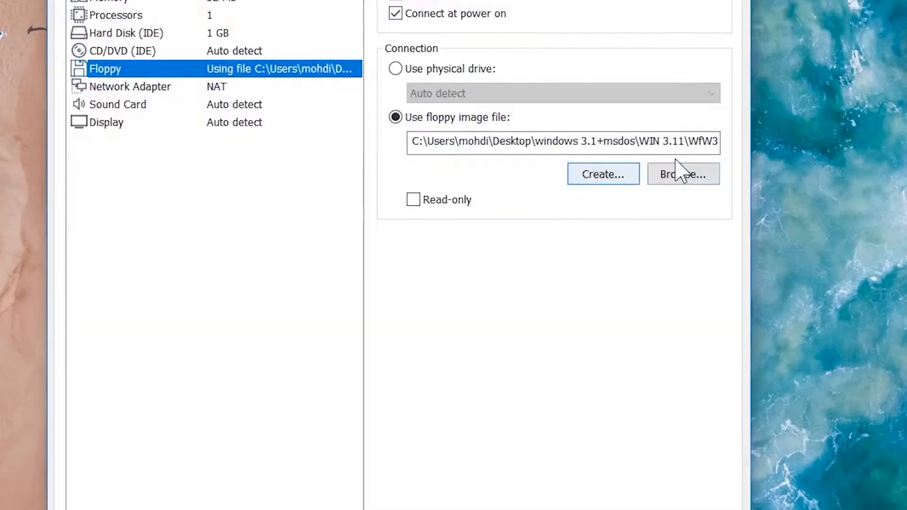
click(682, 174)
double_click(470, 135)
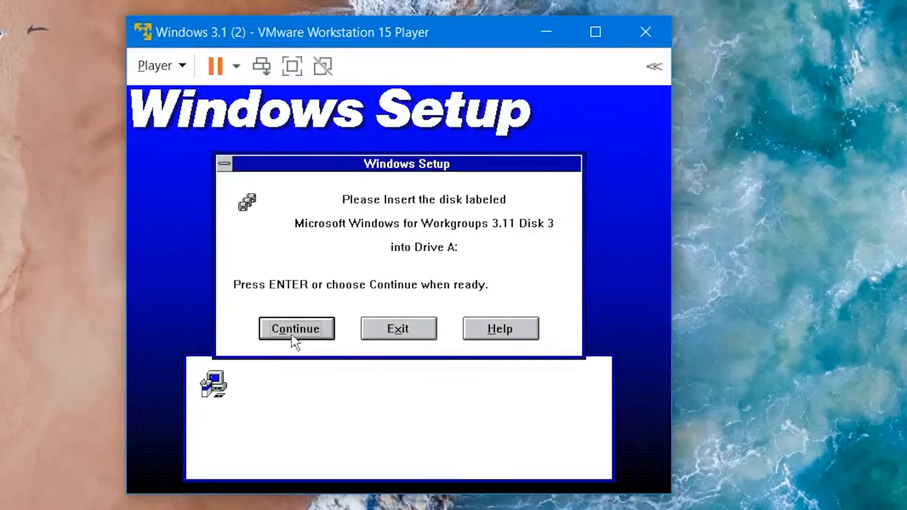
click(295, 330)
Step: Swap the floppy drive's image to WfW311-4 and continue setup
click(163, 68)
mouse_move(262, 140)
mouse_move(548, 170)
click(614, 187)
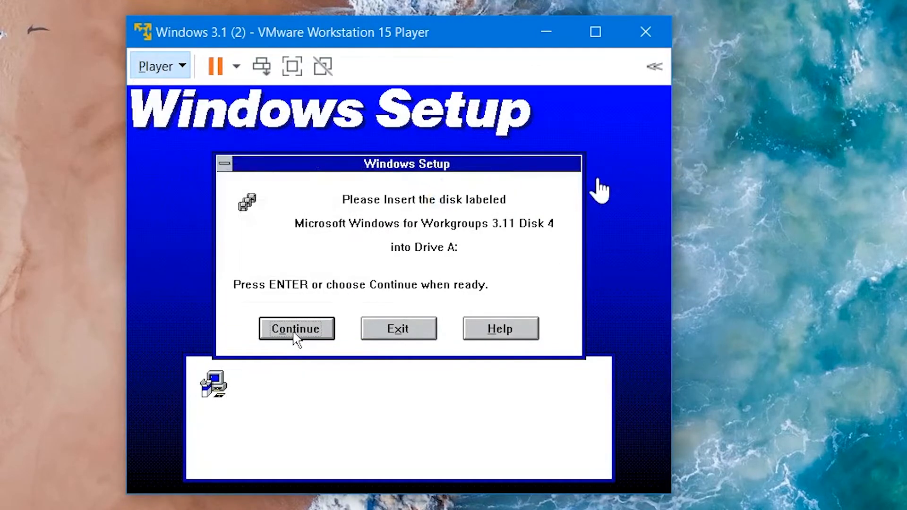
click(690, 175)
click(411, 166)
double_click(411, 165)
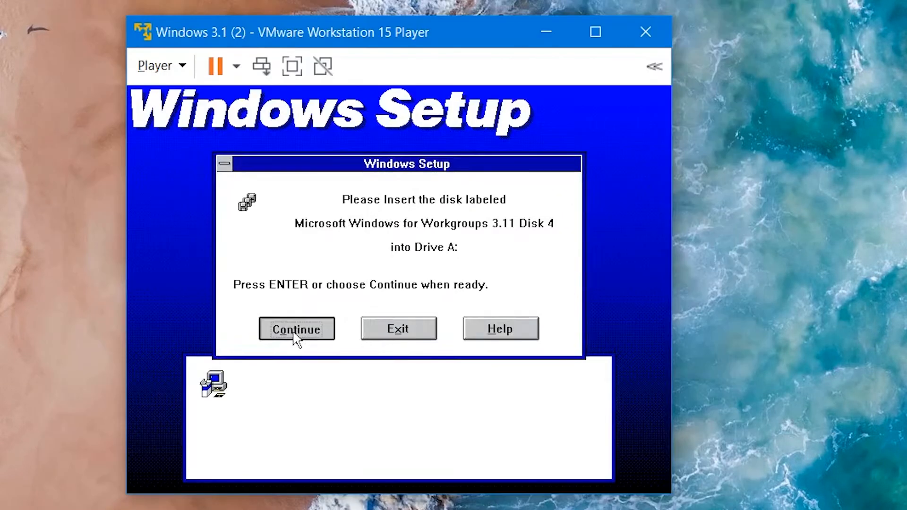
click(295, 330)
Step: Swap the floppy drive's image to WfW311-5 and continue setup
click(163, 67)
mouse_move(262, 142)
mouse_move(543, 162)
click(615, 186)
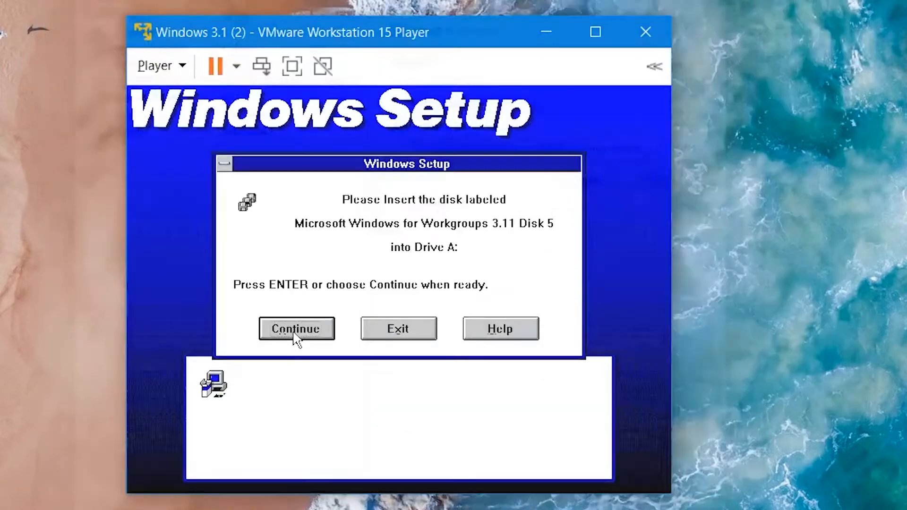
click(294, 333)
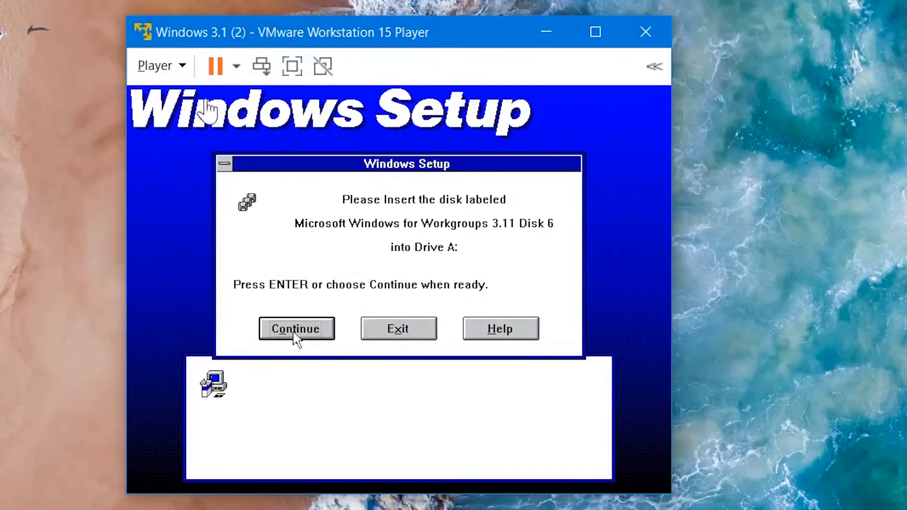
Step: Swap the floppy drive's image to the next WfW311 disk and continue setup
click(163, 67)
mouse_move(274, 142)
mouse_move(462, 162)
click(652, 187)
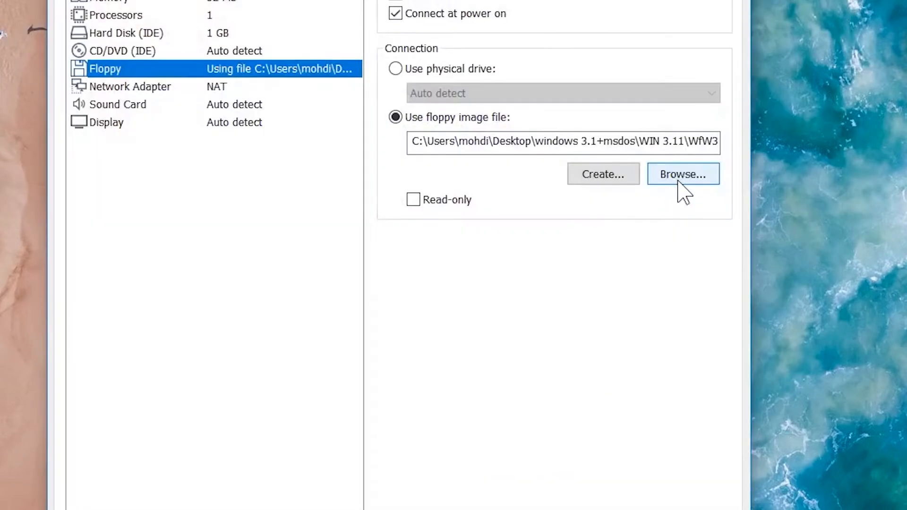
click(683, 175)
click(399, 198)
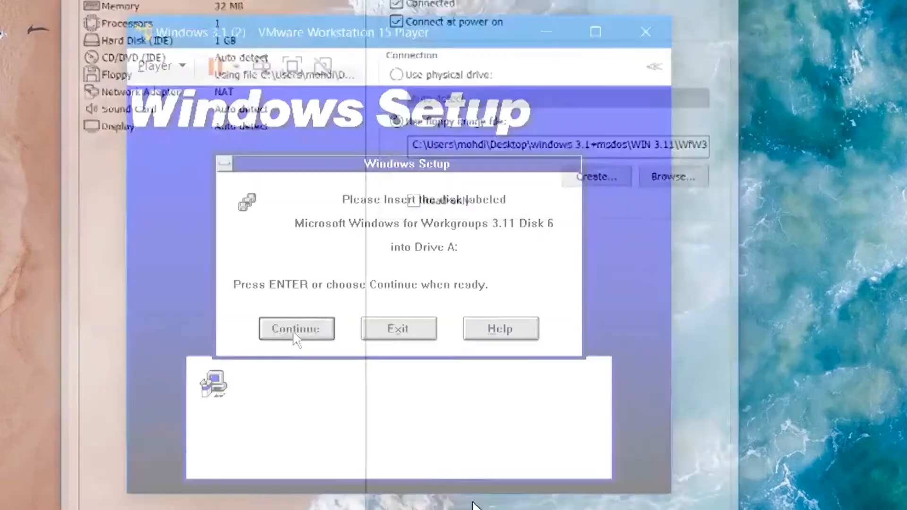
click(297, 332)
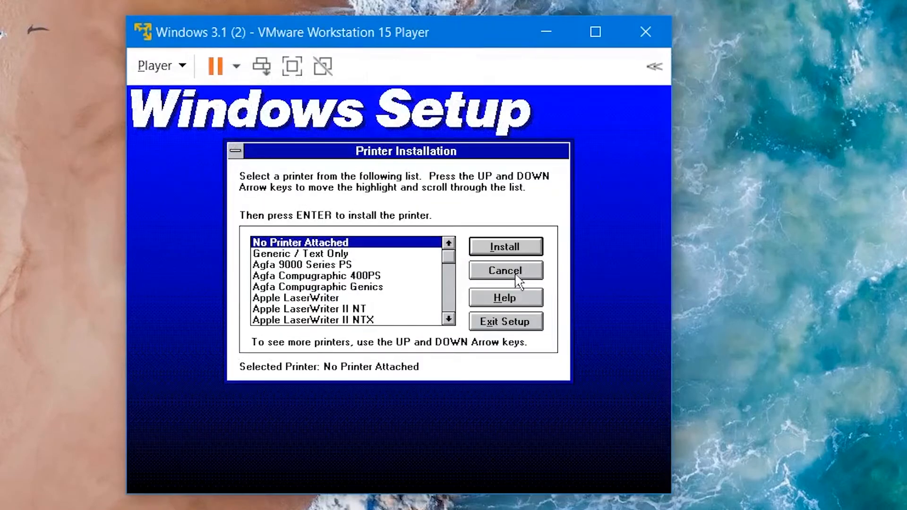
Step: Finish printer installation with No Printer Attached and accept MS-DOS Editor in application setup
click(541, 249)
click(589, 175)
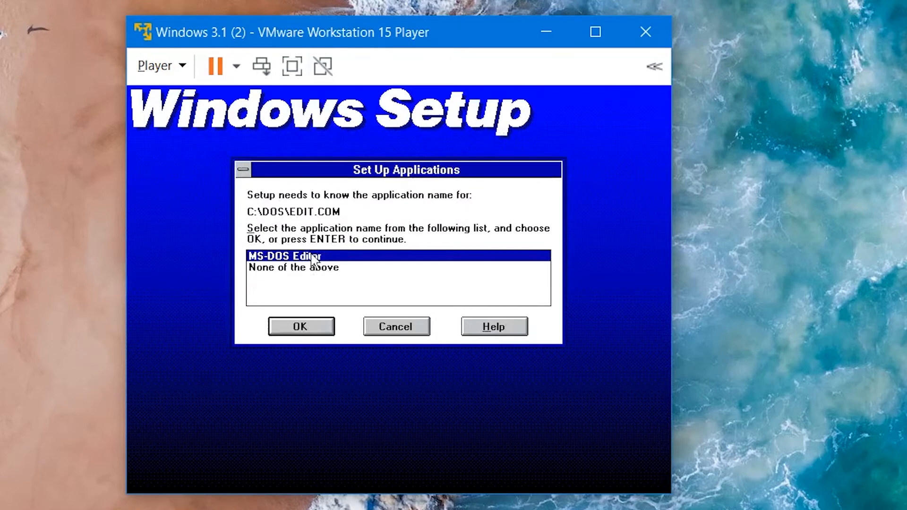
click(305, 327)
click(520, 241)
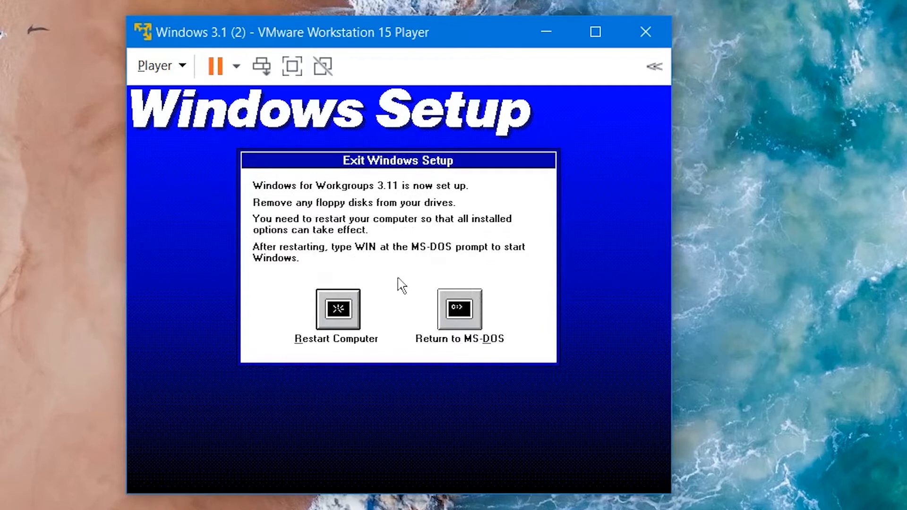
Step: Disconnect the virtual floppy drive in the machine's settings
click(161, 66)
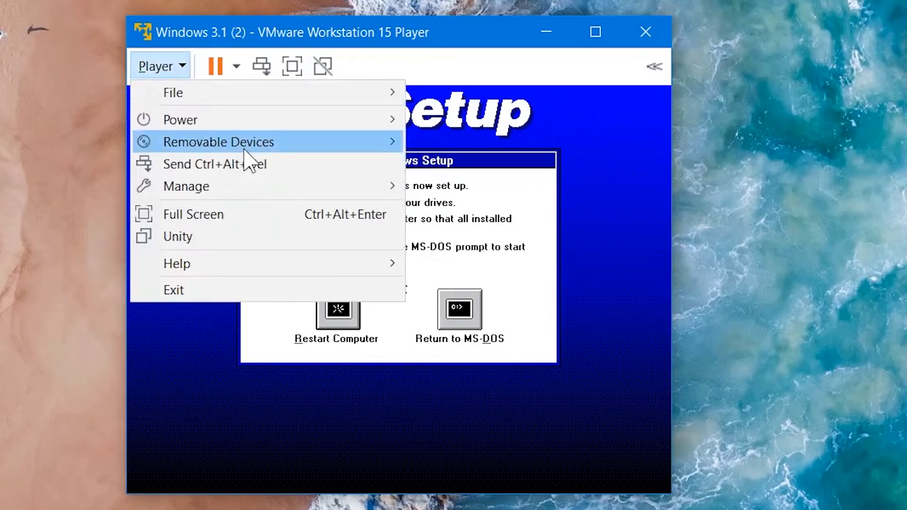
mouse_move(248, 141)
mouse_move(455, 160)
click(647, 182)
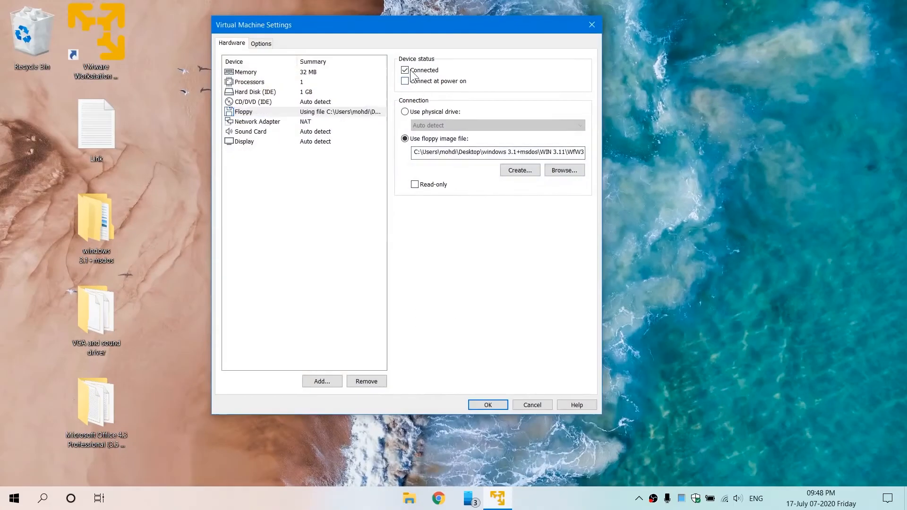
click(404, 66)
click(491, 415)
Step: Restart the computer from Windows Setup and focus the virtual machine at the DOS prompt
click(370, 247)
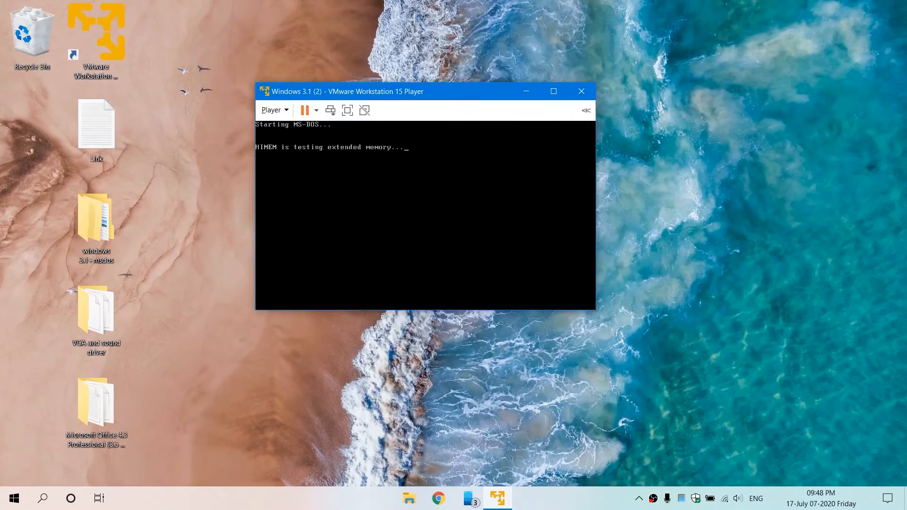
click(706, 280)
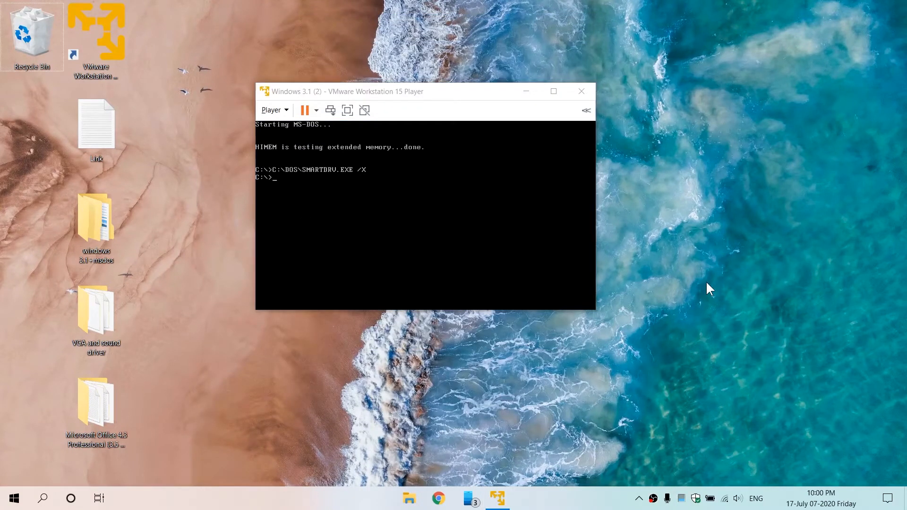
click(450, 104)
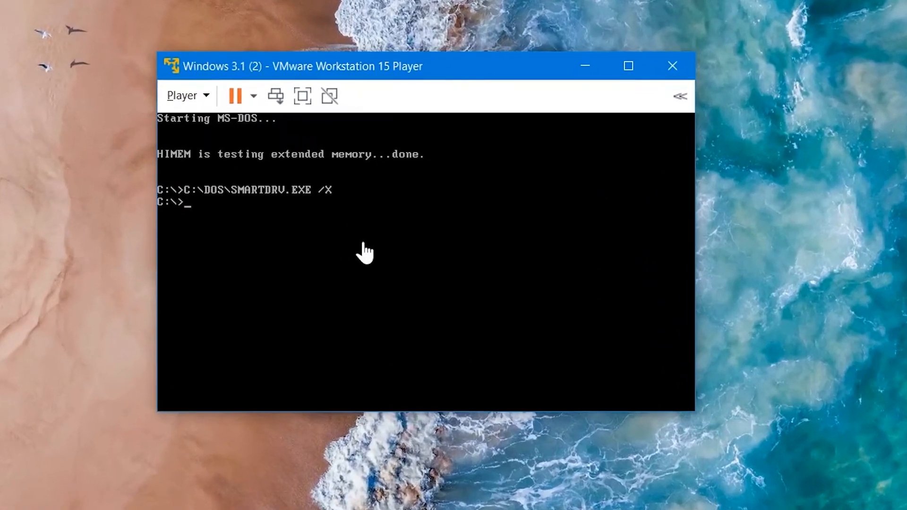
Step: Start Windows from the DOS prompt in the virtual machine
click(385, 206)
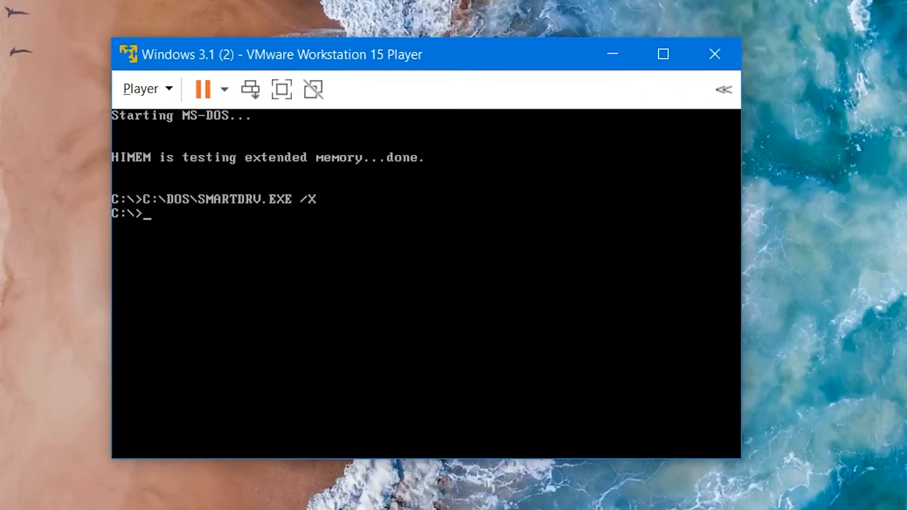
text(win)
key(Return)
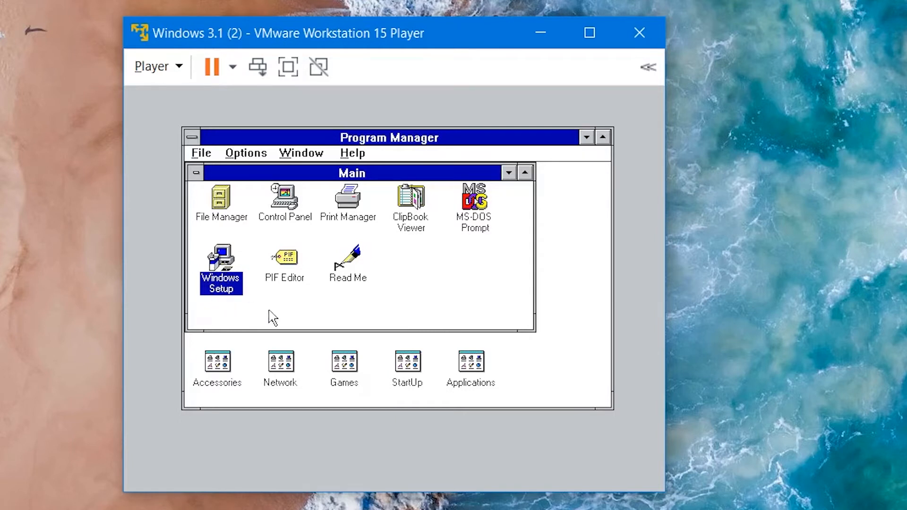
Step: Open Windows Setup's system settings and choose Other display (Requires disk from OEM) as the display
double_click(231, 264)
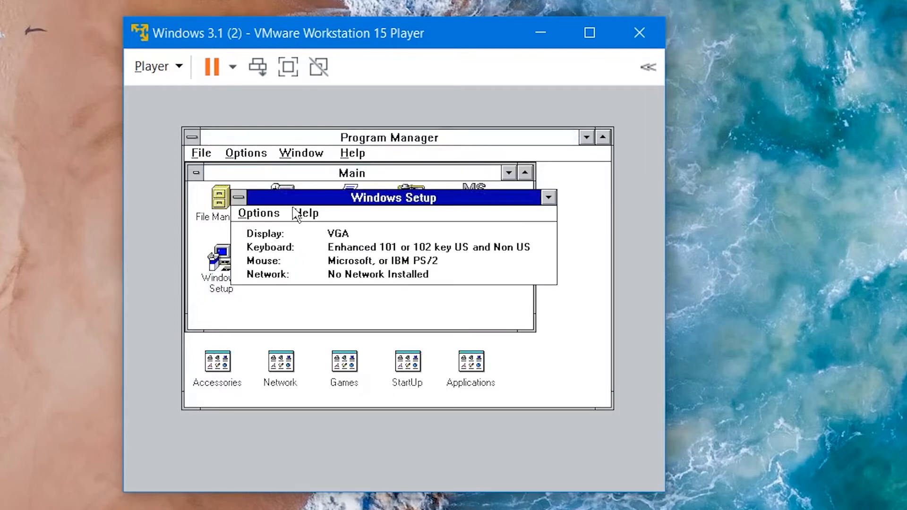
click(274, 216)
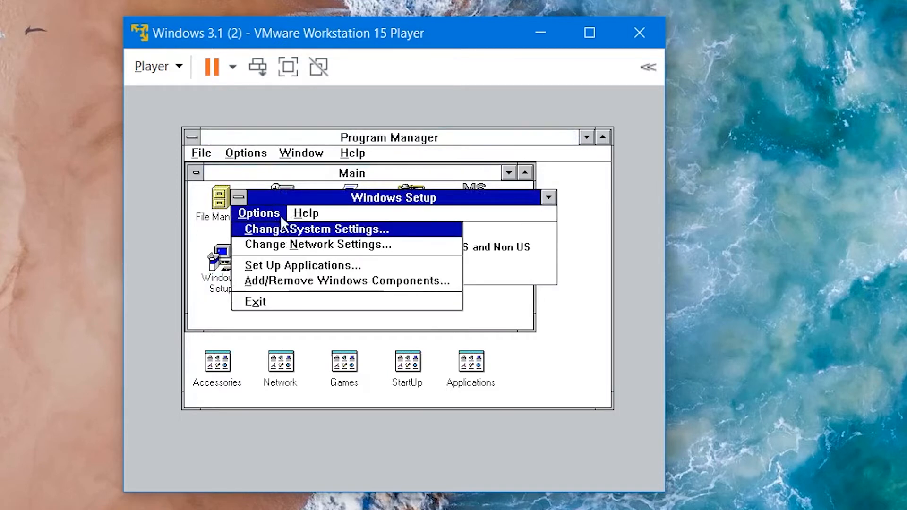
click(289, 230)
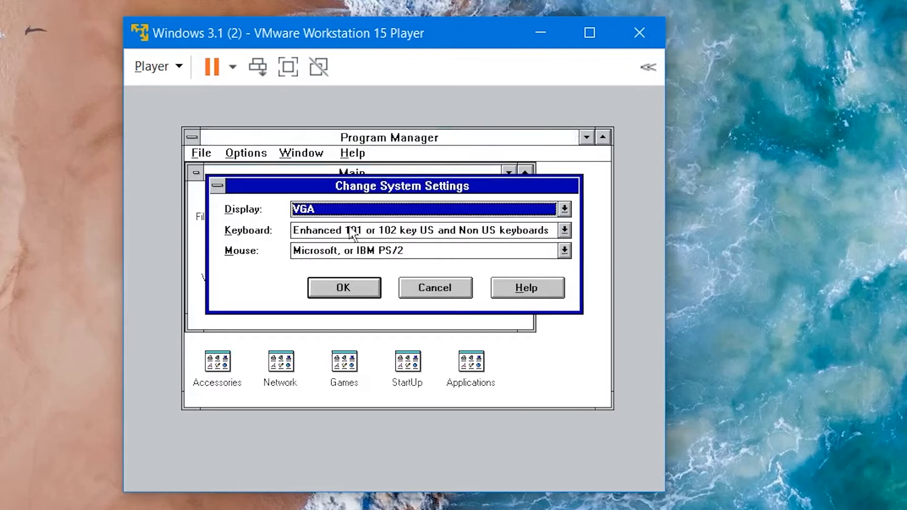
click(506, 214)
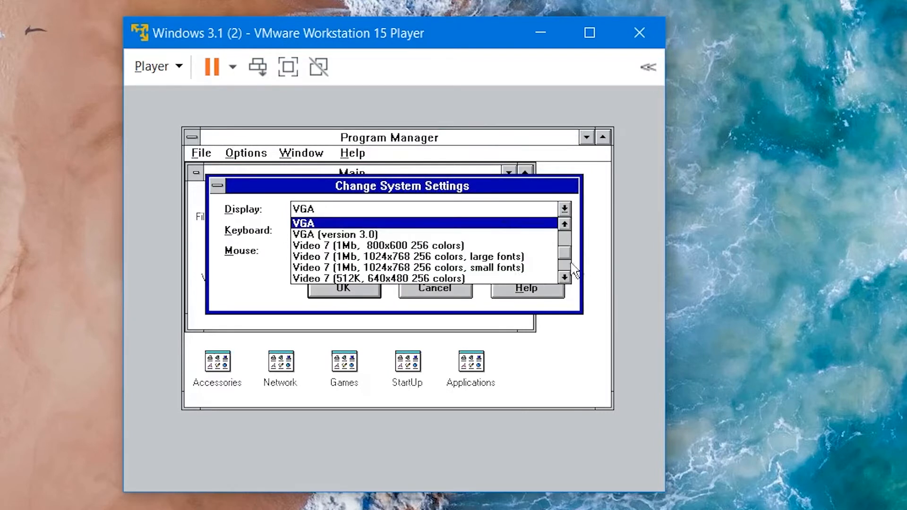
click(567, 265)
click(567, 271)
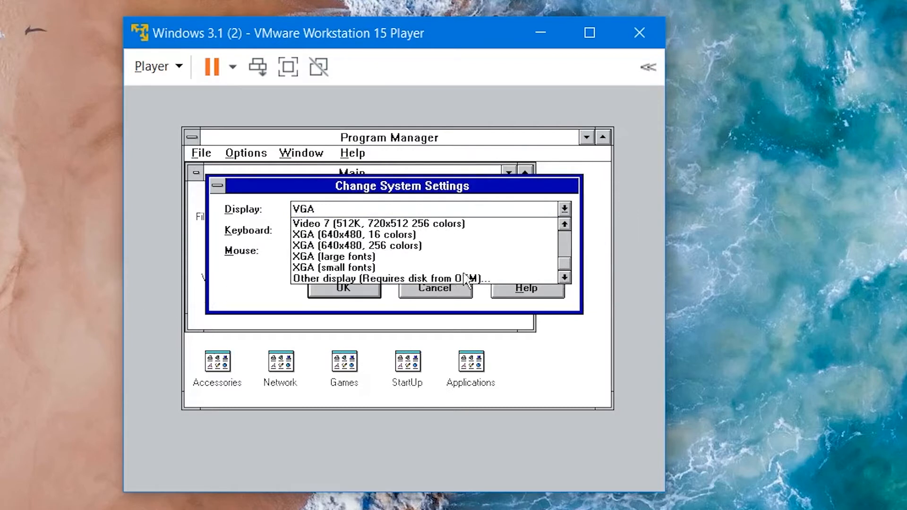
click(494, 279)
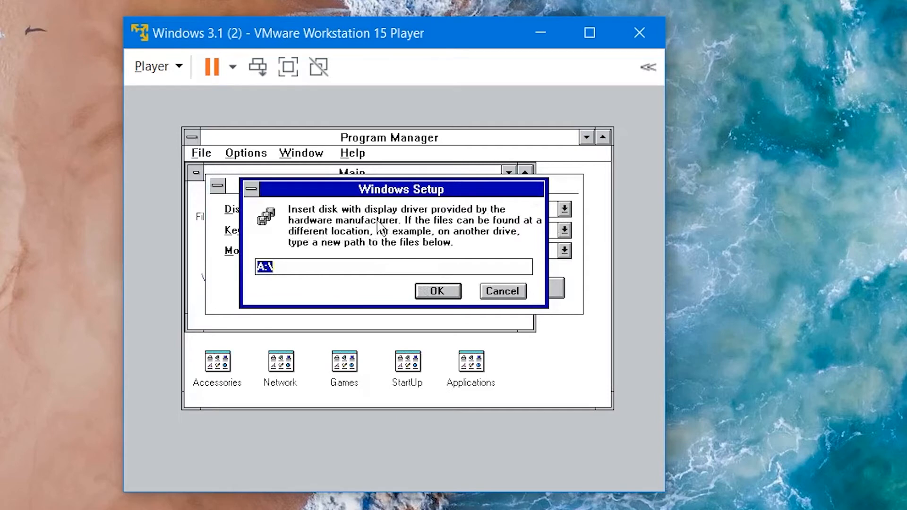
Step: Load SVGA Drivers.ima from the VGA and sound driver folder into the virtual floppy drive and connect it
click(178, 71)
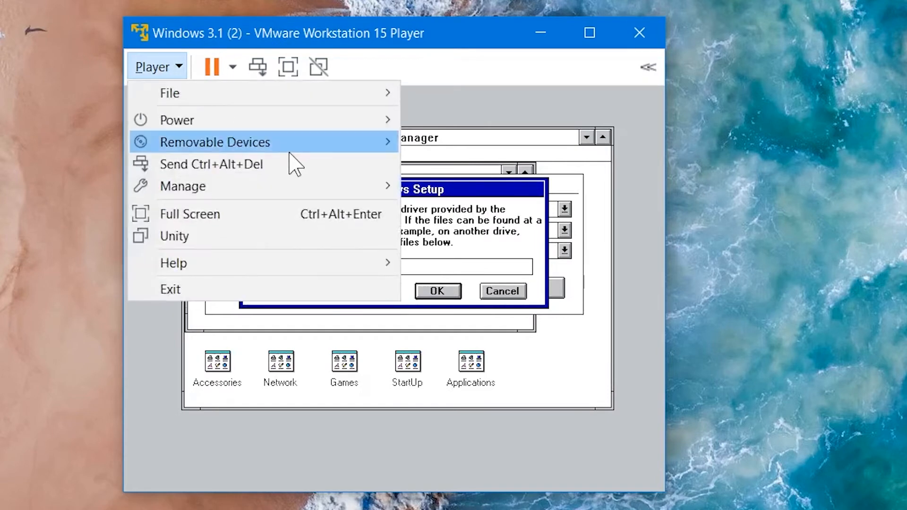
mouse_move(310, 152)
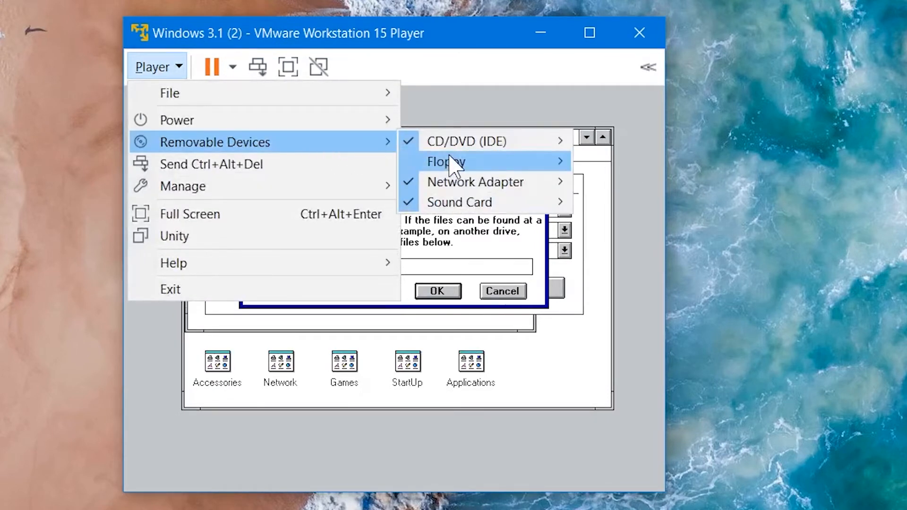
mouse_move(455, 162)
click(616, 188)
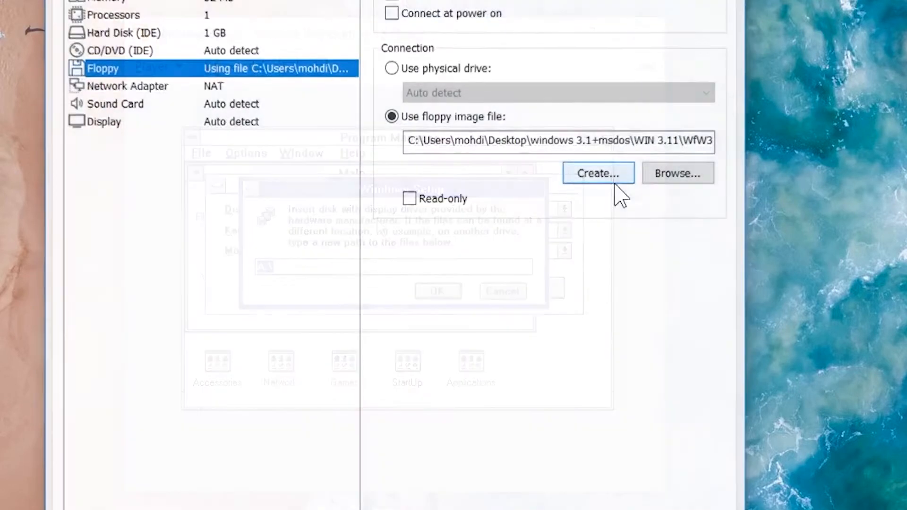
click(698, 180)
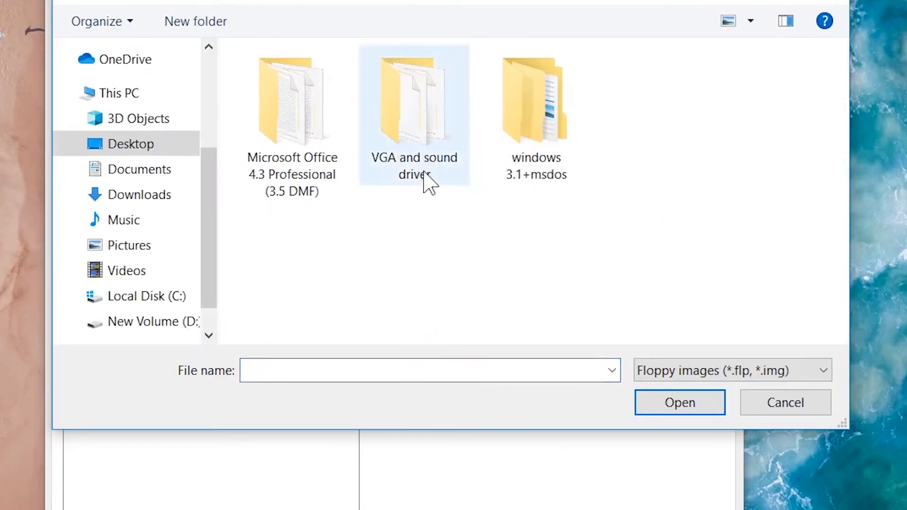
double_click(428, 105)
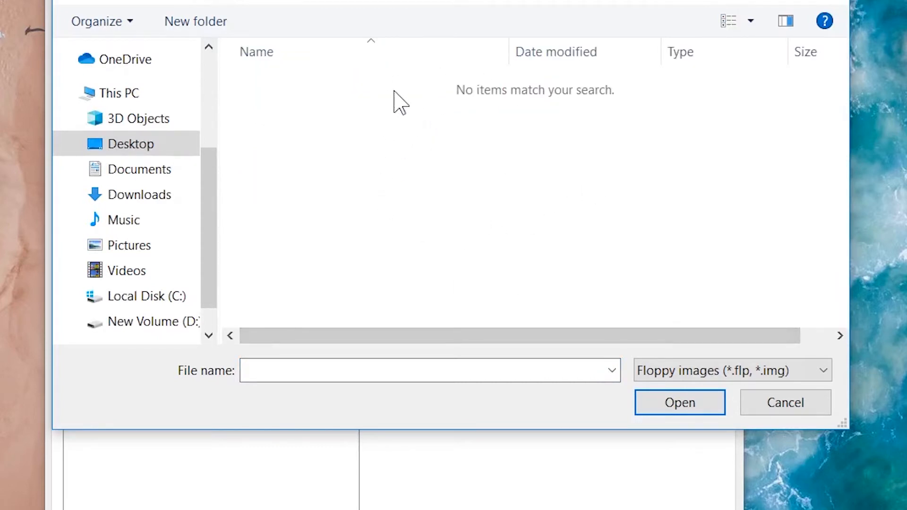
click(740, 373)
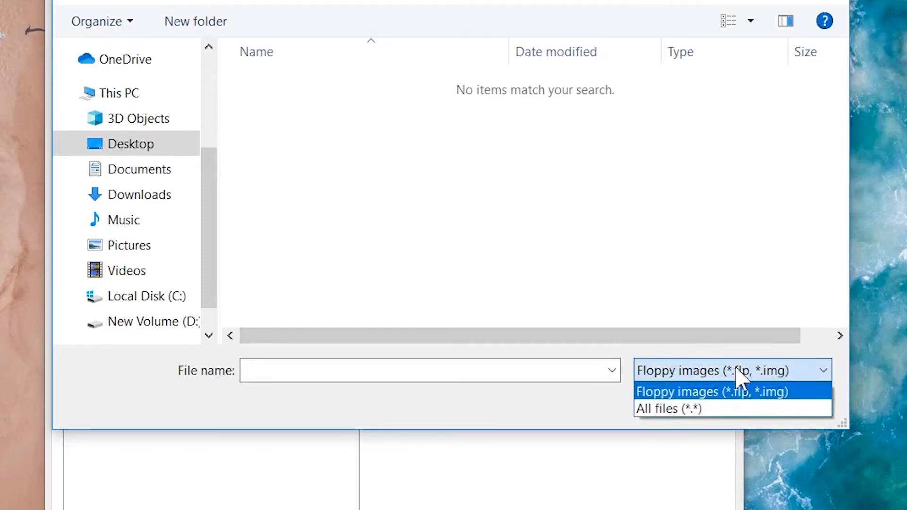
click(713, 410)
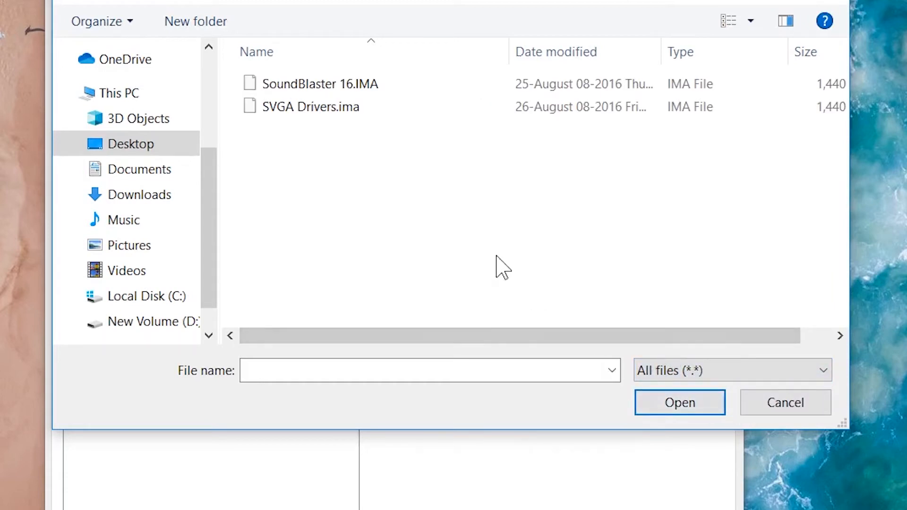
double_click(388, 109)
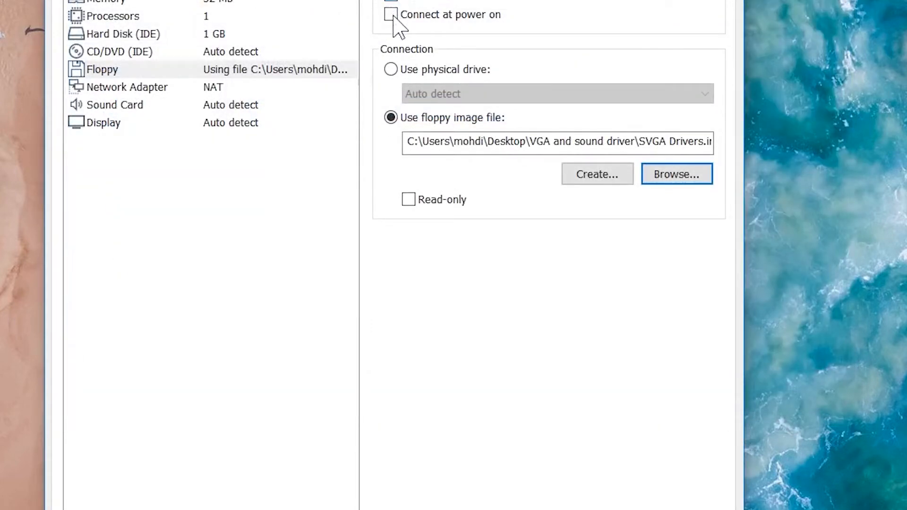
click(392, 17)
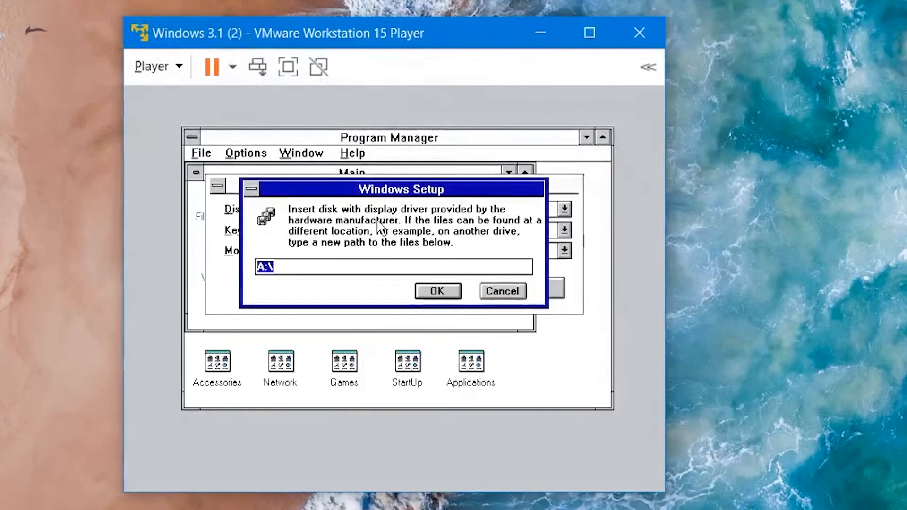
Step: Install the ET4000 1024x768 256 Small display driver from A:\ and restart Windows
click(438, 291)
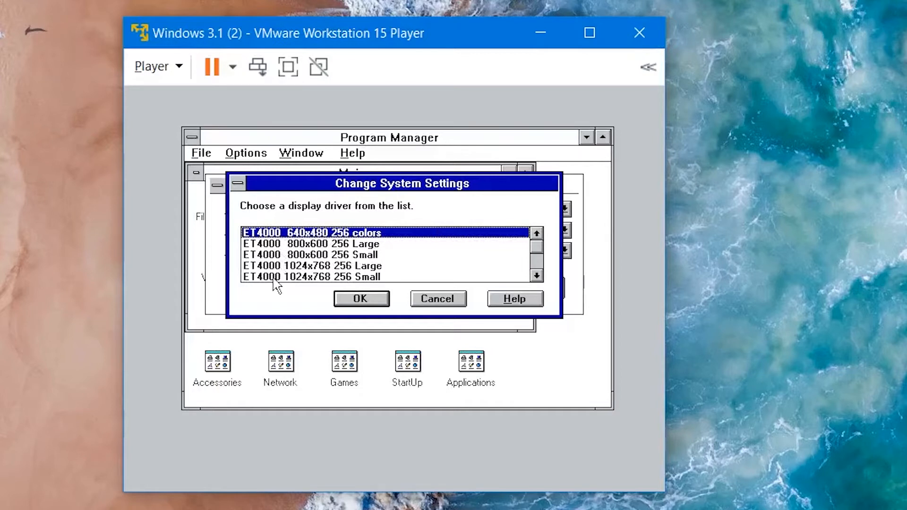
click(388, 277)
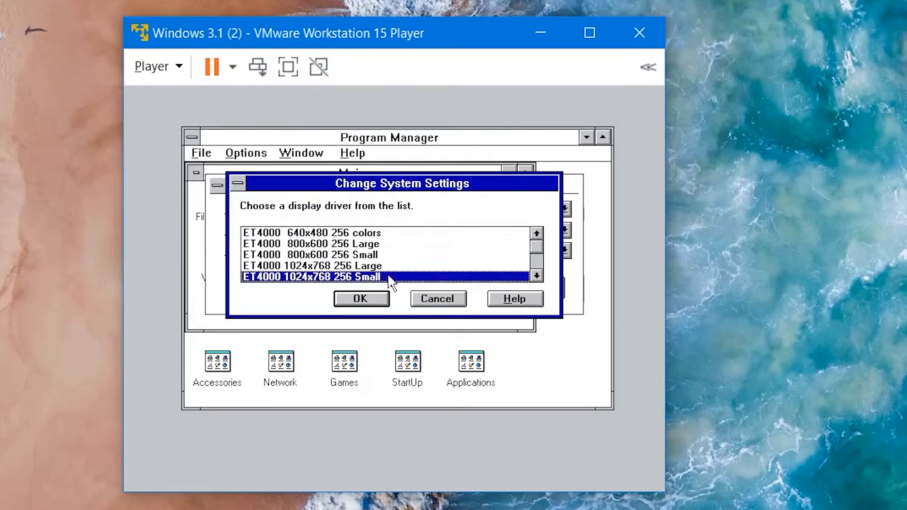
click(358, 303)
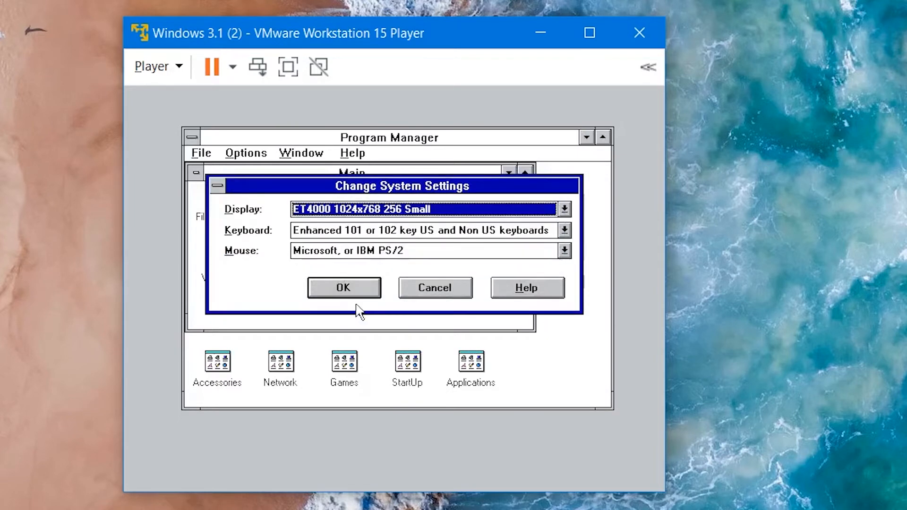
click(345, 288)
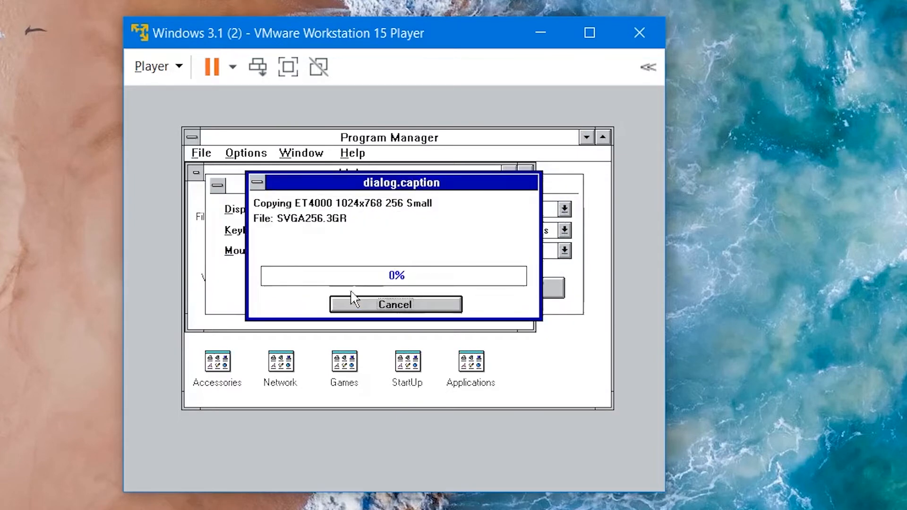
click(355, 298)
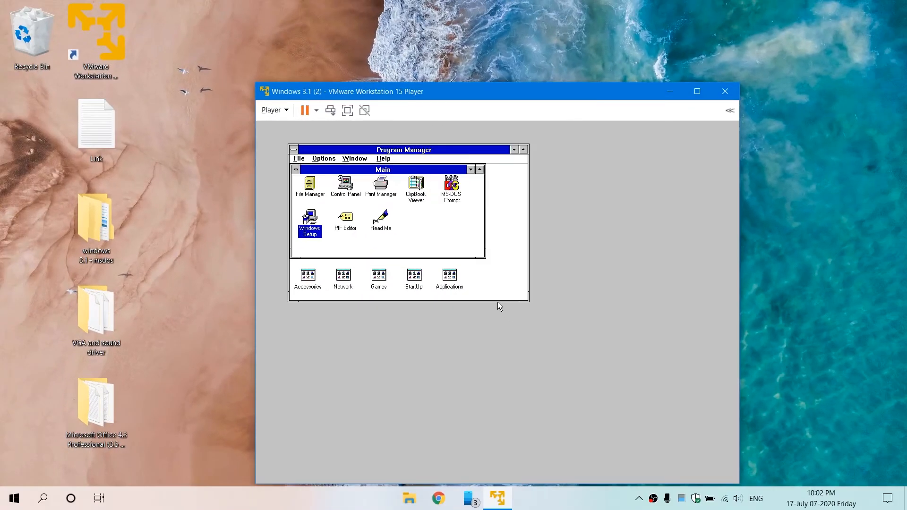
Step: Exit Windows to return to the DOS prompt
drag(491, 92, 480, 55)
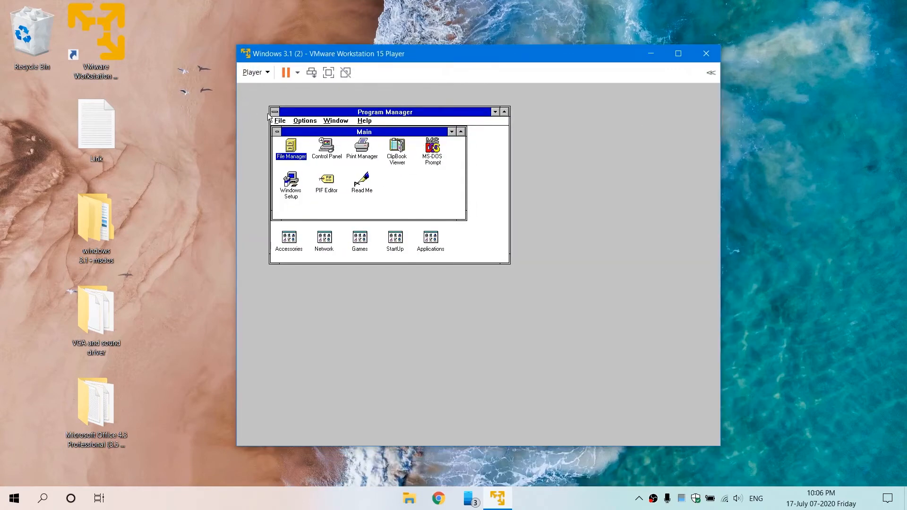
click(279, 121)
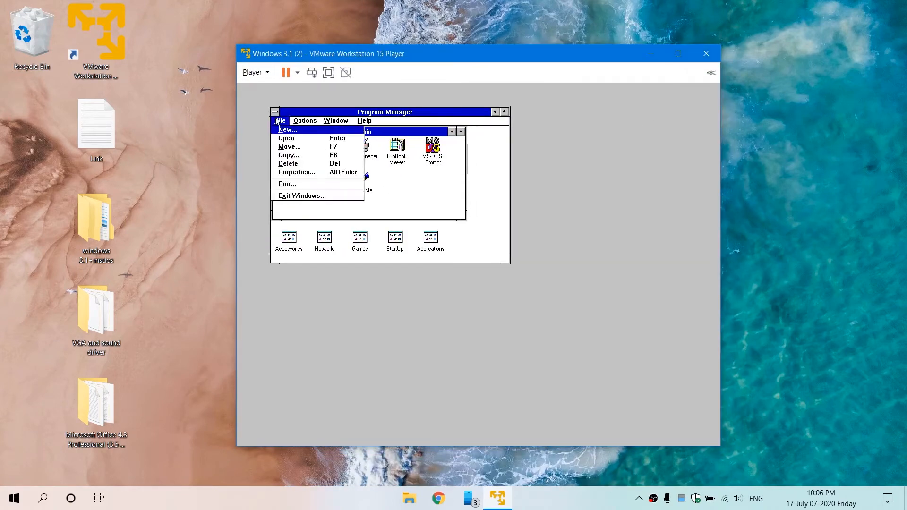
click(339, 197)
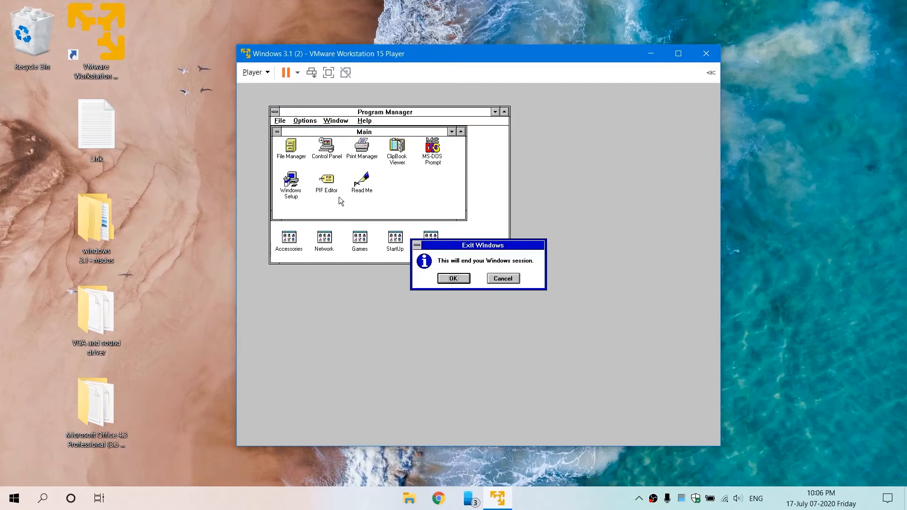
click(453, 278)
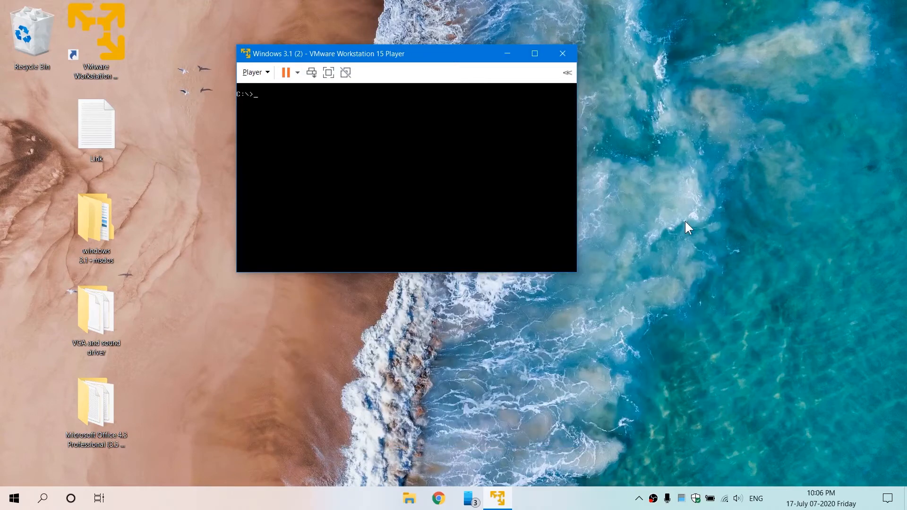
Step: Swap the virtual floppy image to SoundBlaster 16.IMA from the VGA and sound driver folder
click(255, 72)
mouse_move(322, 113)
mouse_move(425, 127)
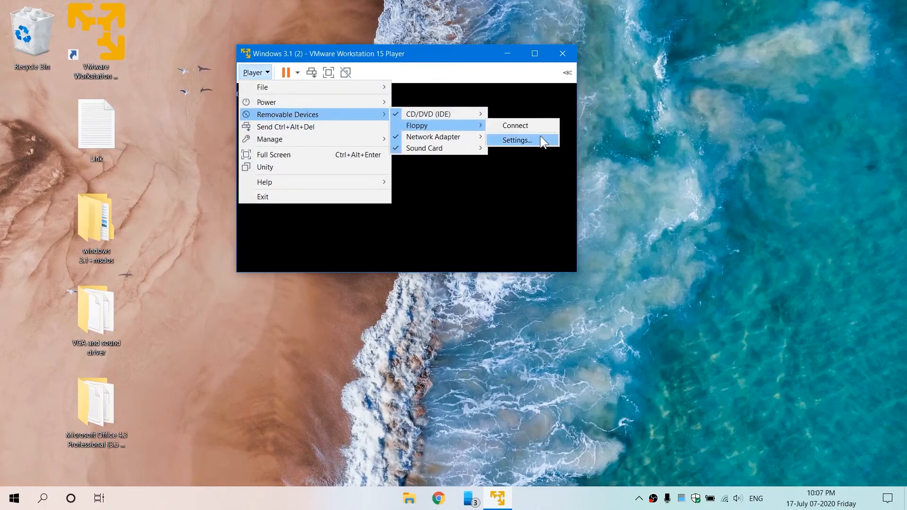
click(540, 140)
click(555, 154)
click(595, 264)
click(561, 287)
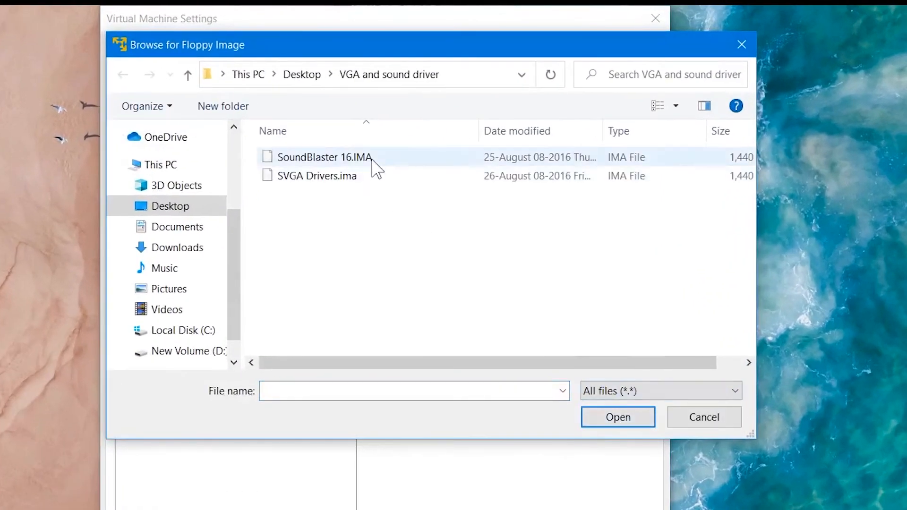
double_click(398, 107)
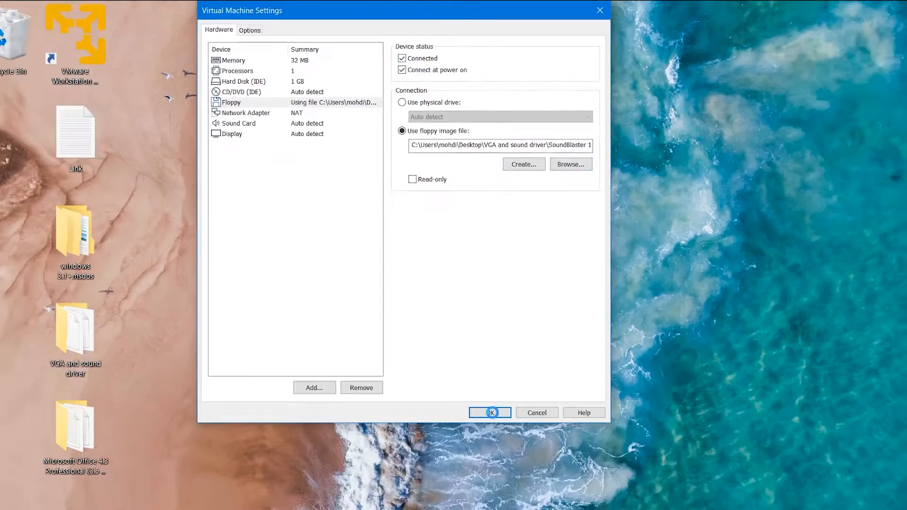
click(492, 413)
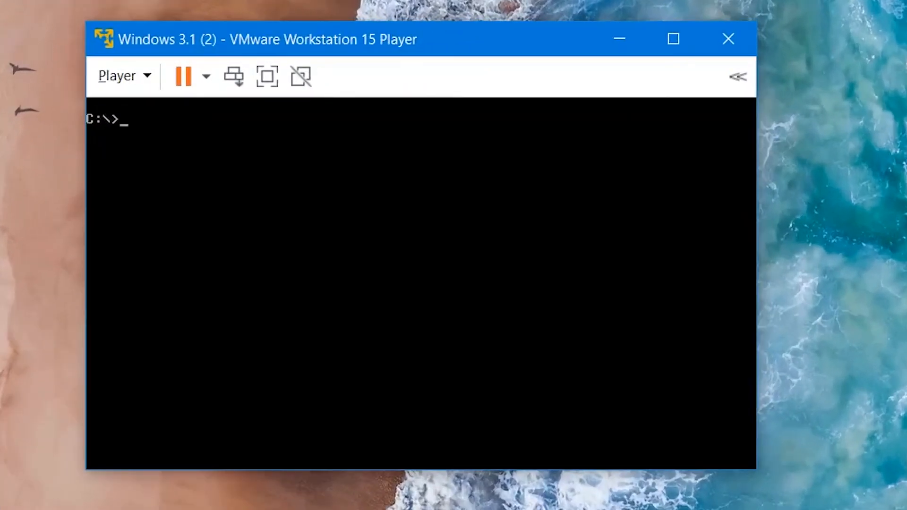
Step: Switch to drive A and run install
text(A:/)
key(Return)
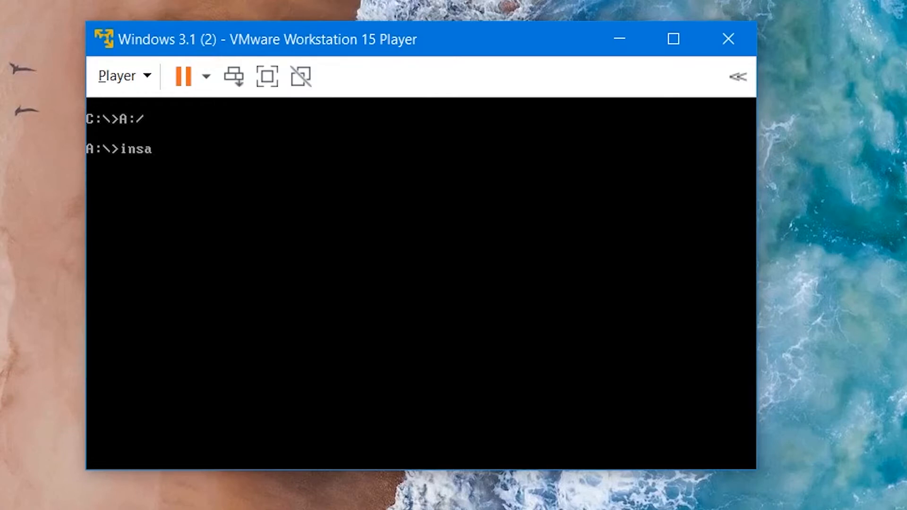
text(install)
key(Return)
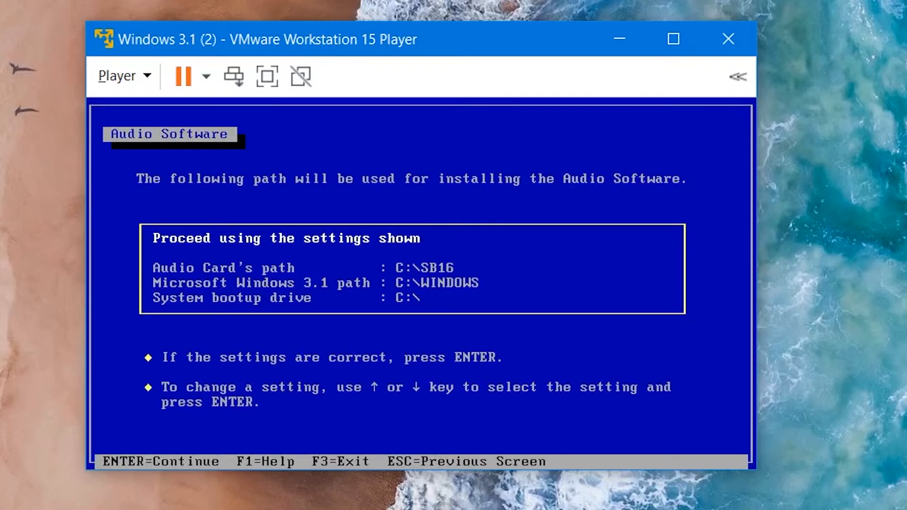
Step: Accept the Audio Software path and hardware settings and back up the replaced driver files
key(Return)
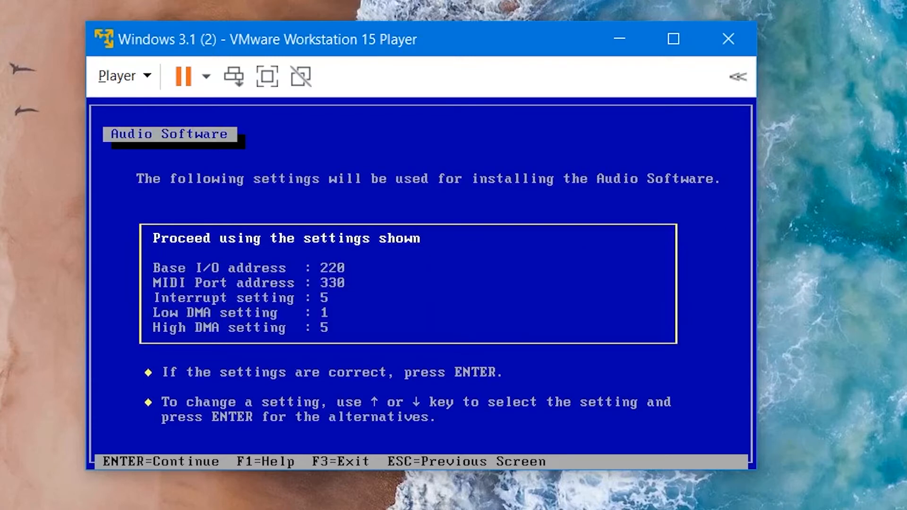
key(Return)
key(Return)
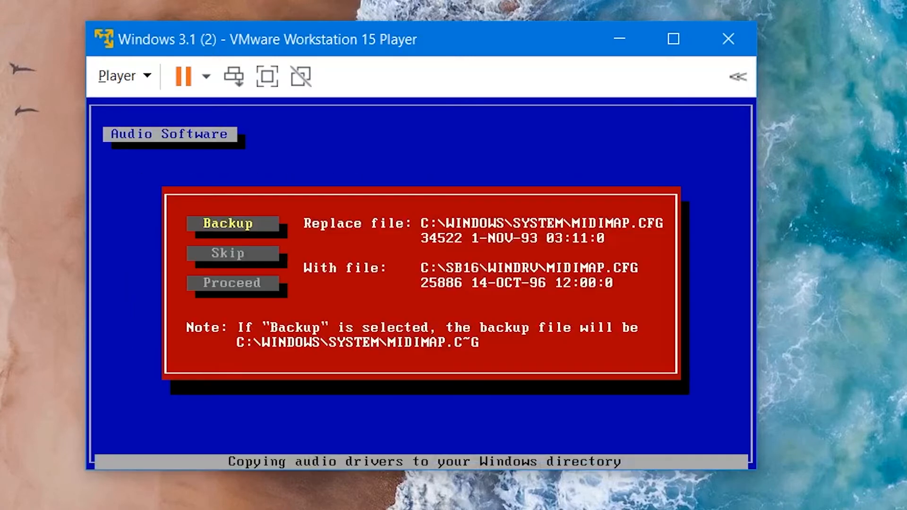
key(Return)
key(Return)
Step: Open the floppy drive settings and turn off connecting the floppy at power on
click(124, 79)
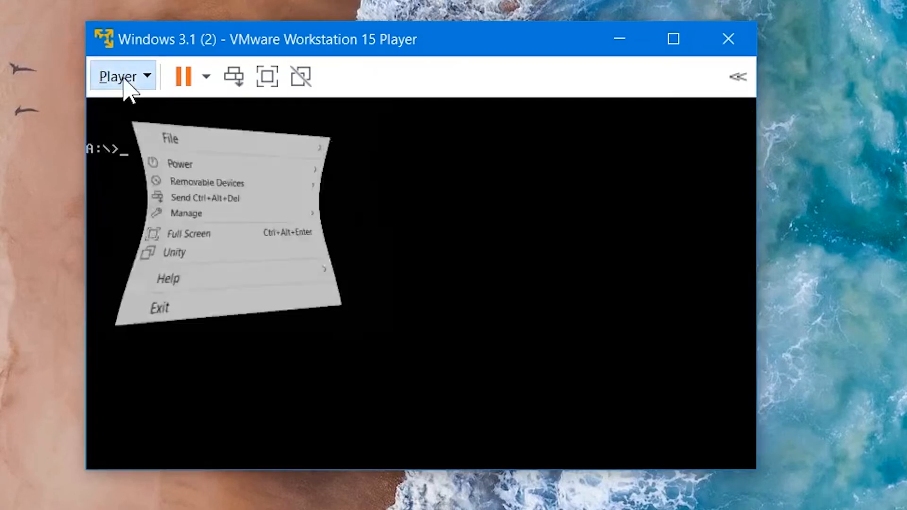
mouse_move(193, 160)
mouse_move(447, 186)
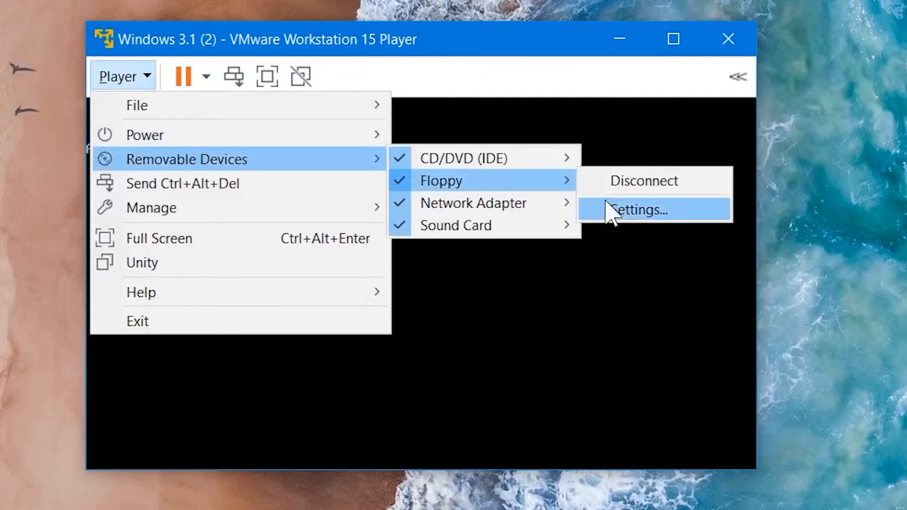
click(618, 209)
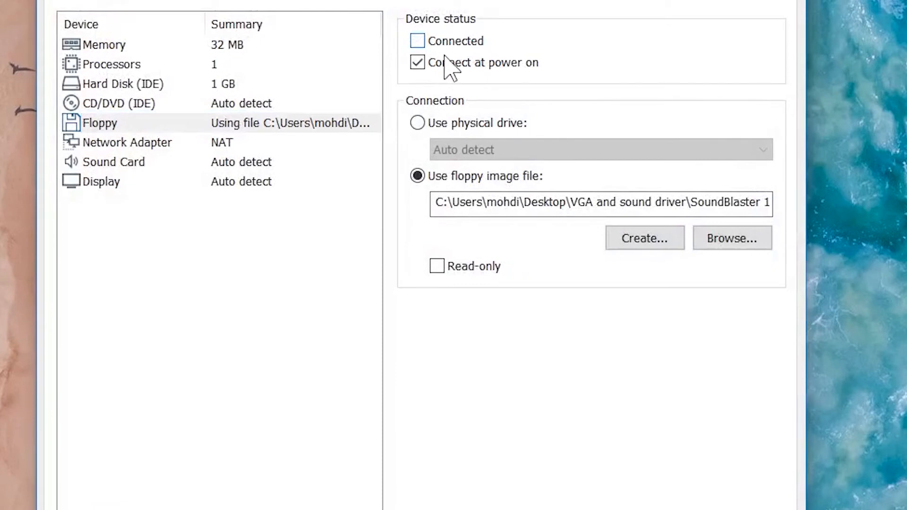
click(445, 62)
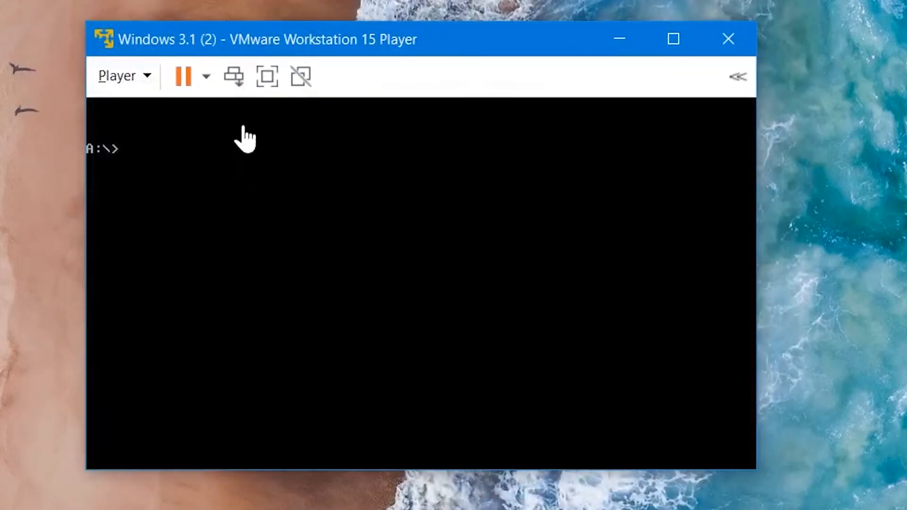
click(243, 84)
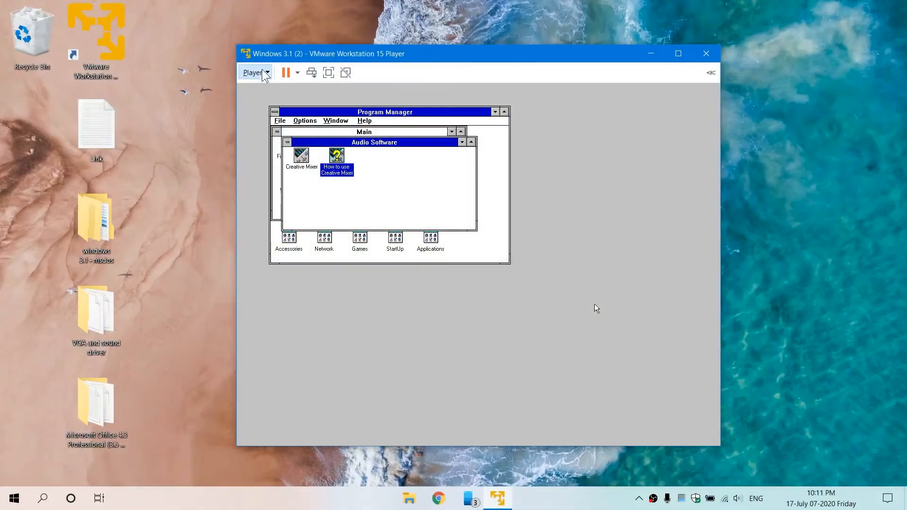
Step: Load Disk01 from the Microsoft Office 4.3 Professional folder as the virtual floppy image
click(256, 72)
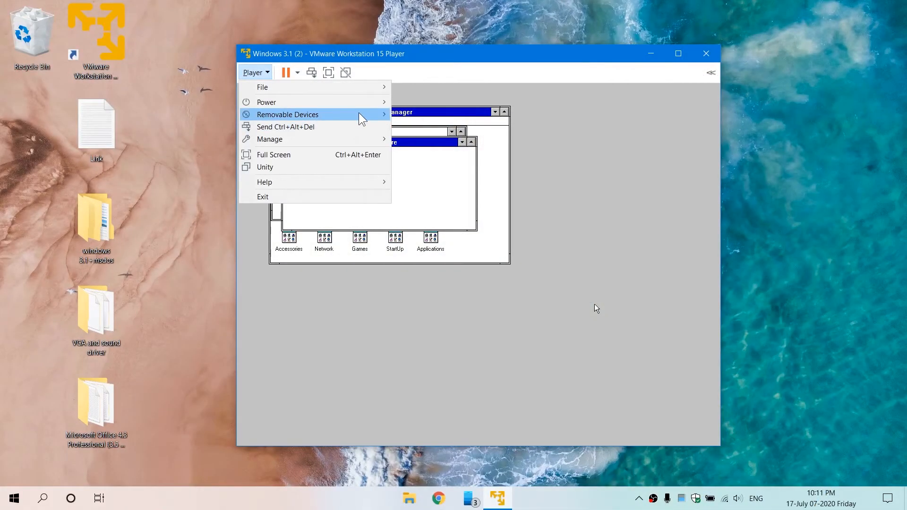
mouse_move(361, 116)
mouse_move(452, 132)
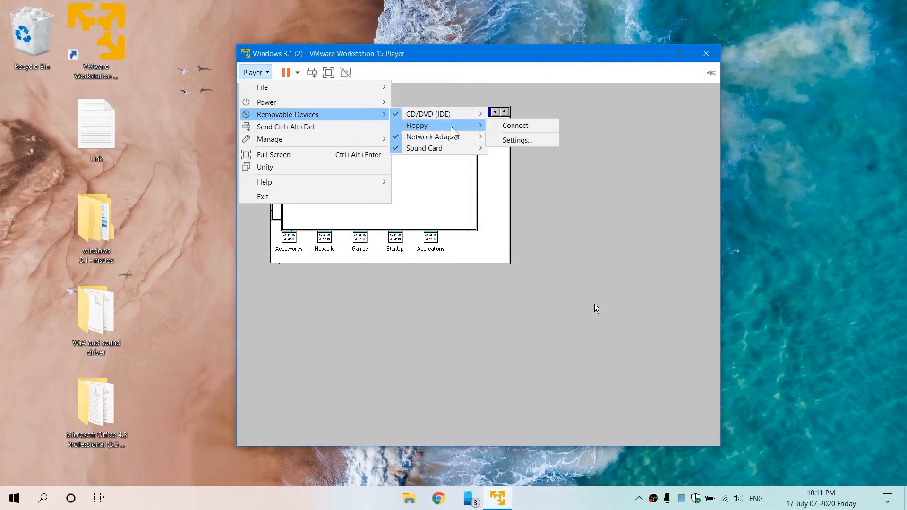
click(520, 140)
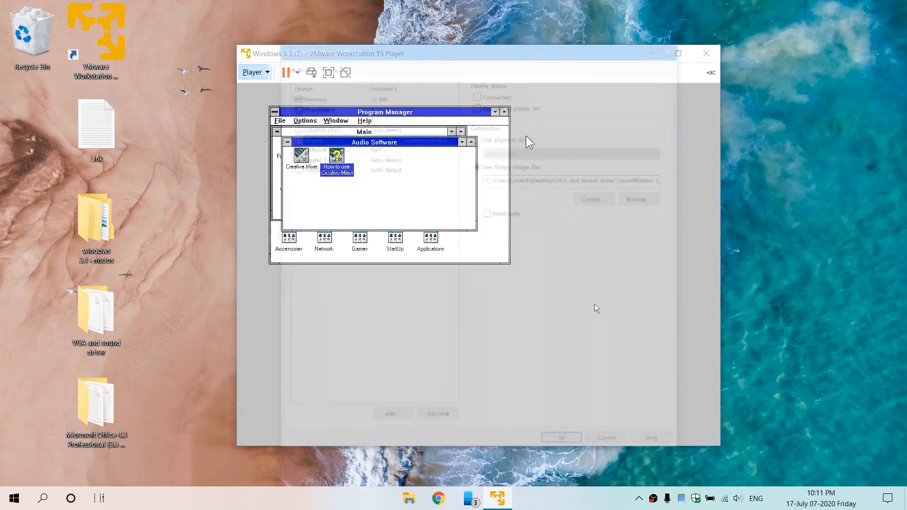
click(625, 200)
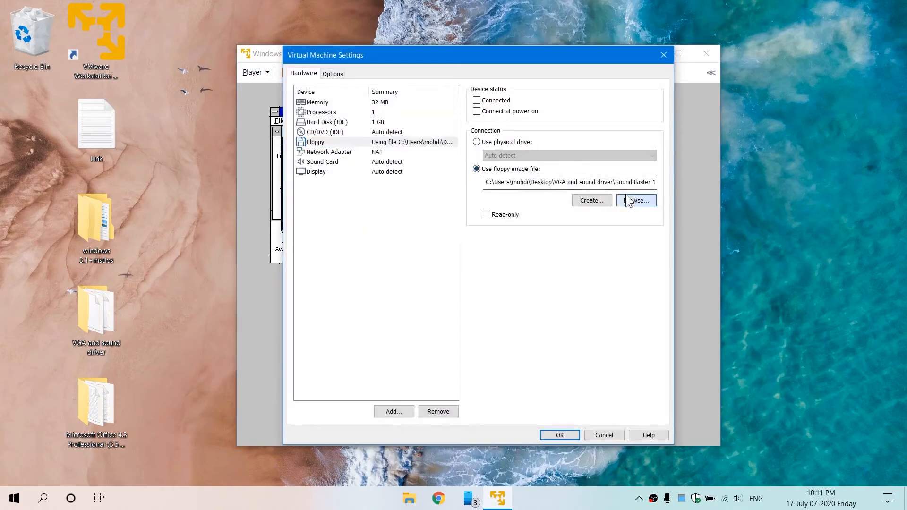
click(417, 93)
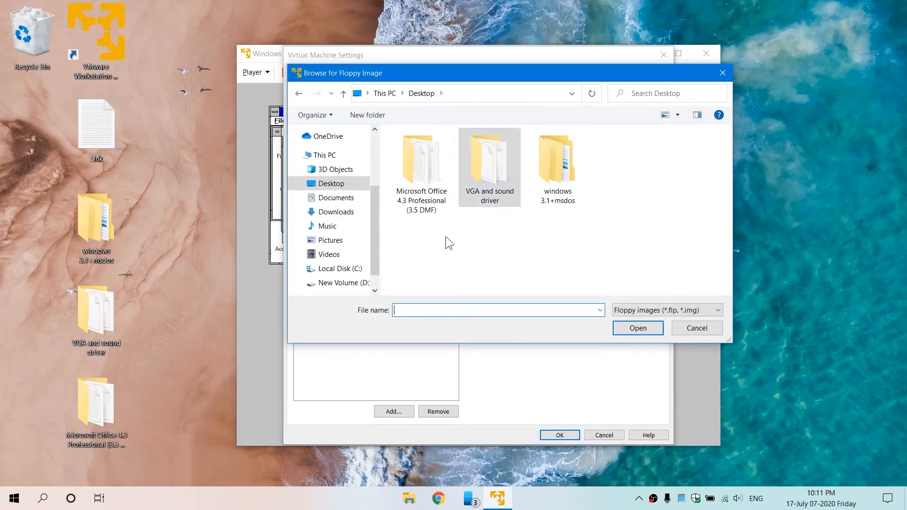
double_click(413, 207)
double_click(451, 152)
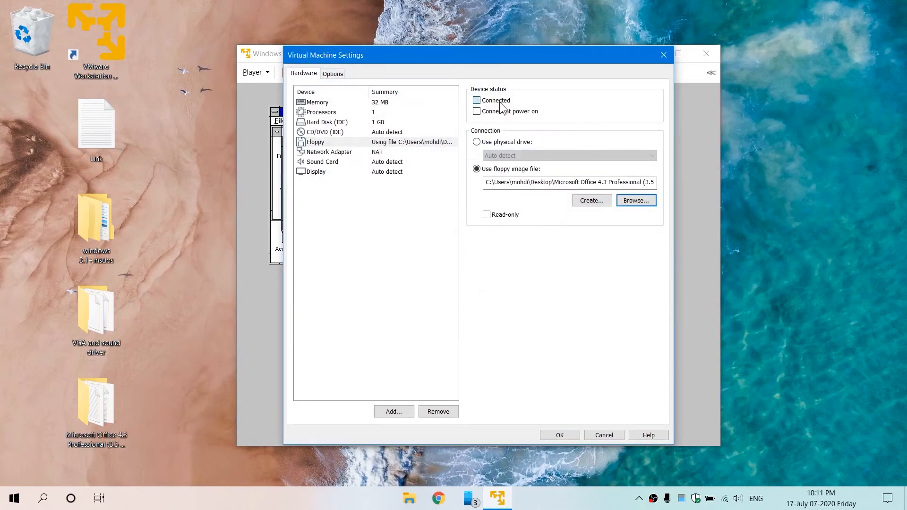
click(554, 437)
Step: Close the Audio Software program group and run setup.exe from drive A in File Manager
click(288, 143)
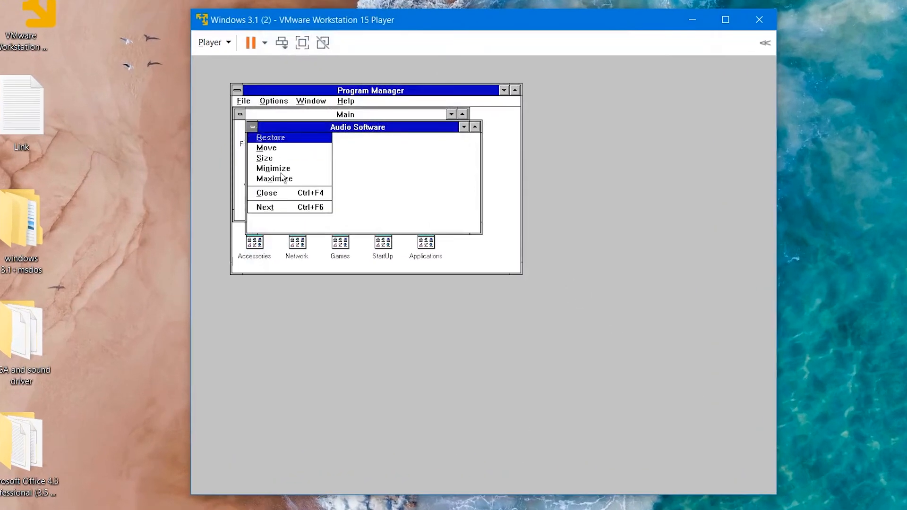
click(288, 193)
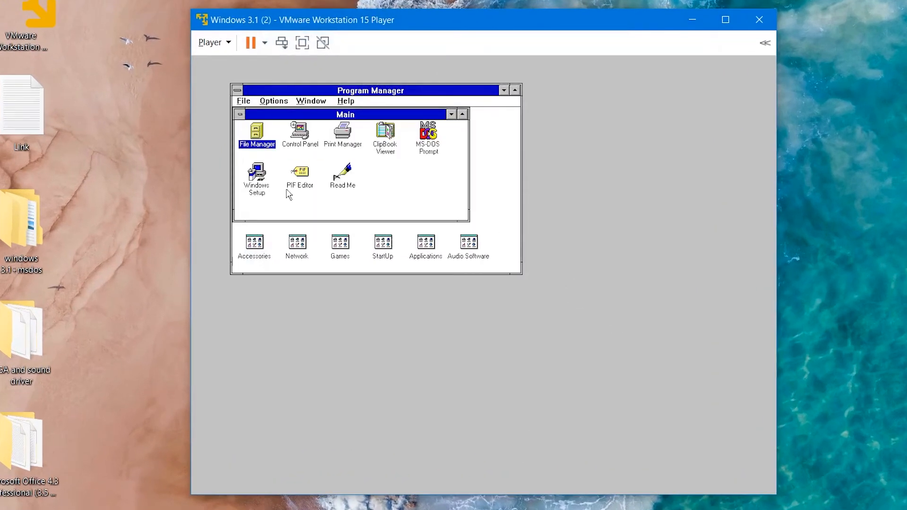
double_click(266, 134)
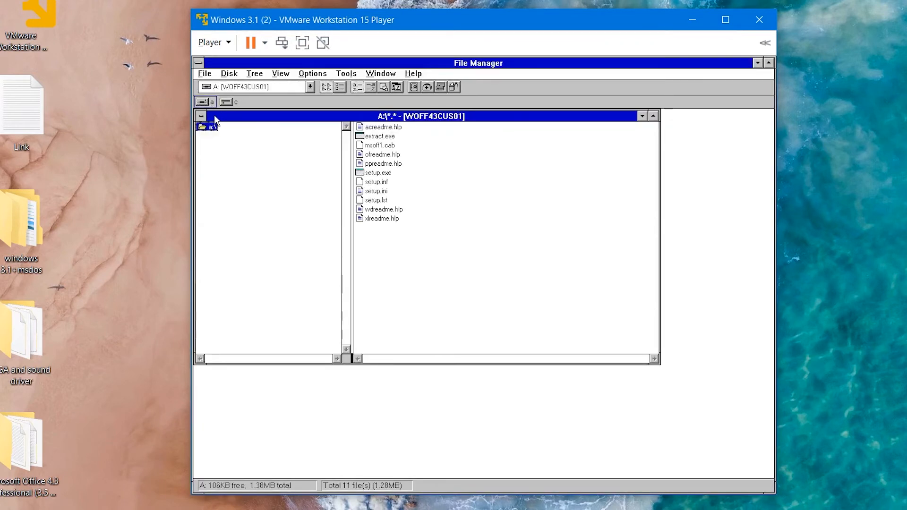
double_click(371, 174)
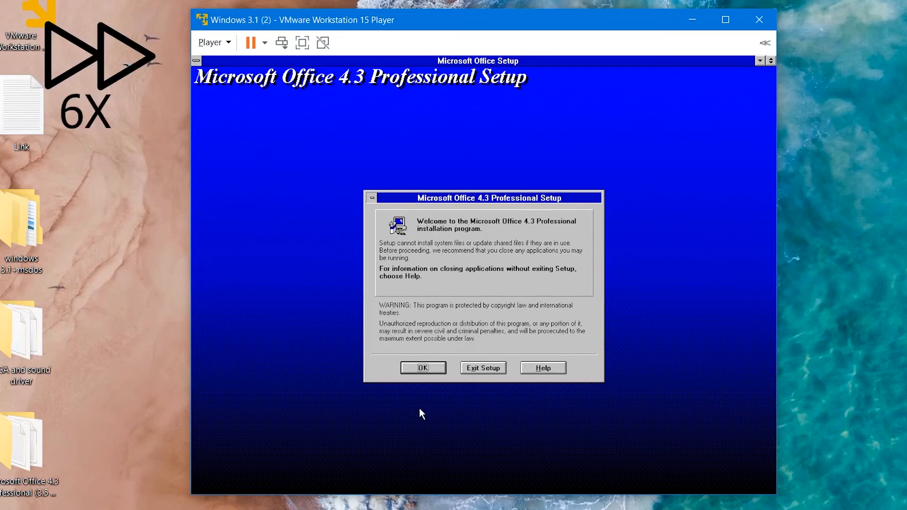
Step: Start the Office 4.3 setup and register with the name User
click(431, 369)
text(User)
click(447, 329)
click(446, 329)
click(445, 388)
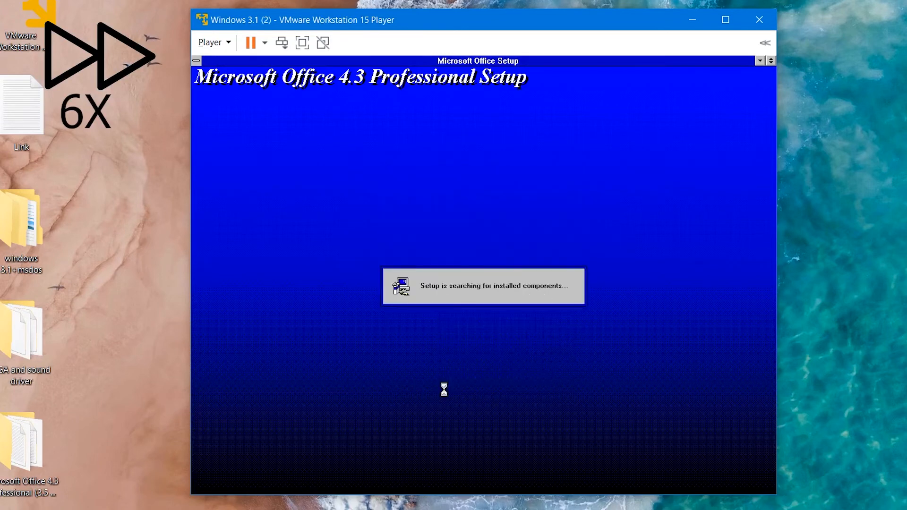
Step: Accept the installation options and the Microsoft Office program group to begin copying files
click(420, 366)
click(401, 367)
click(458, 307)
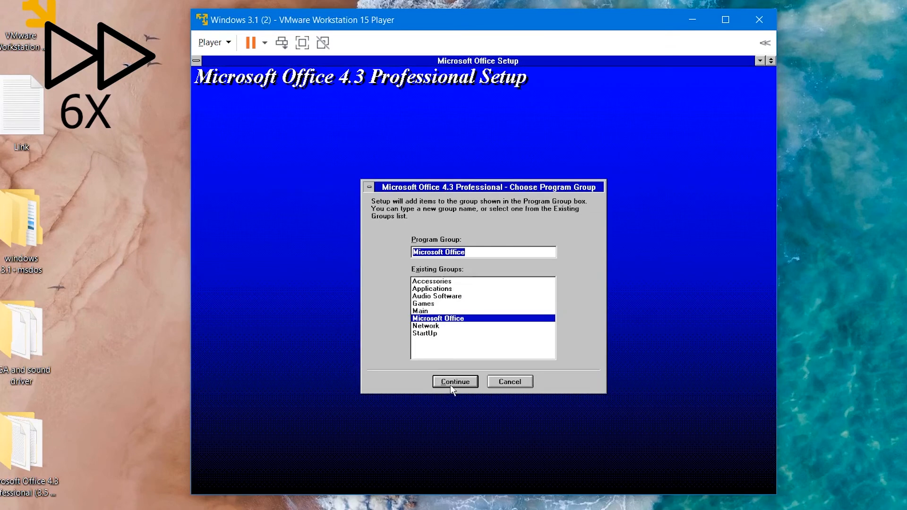
click(451, 386)
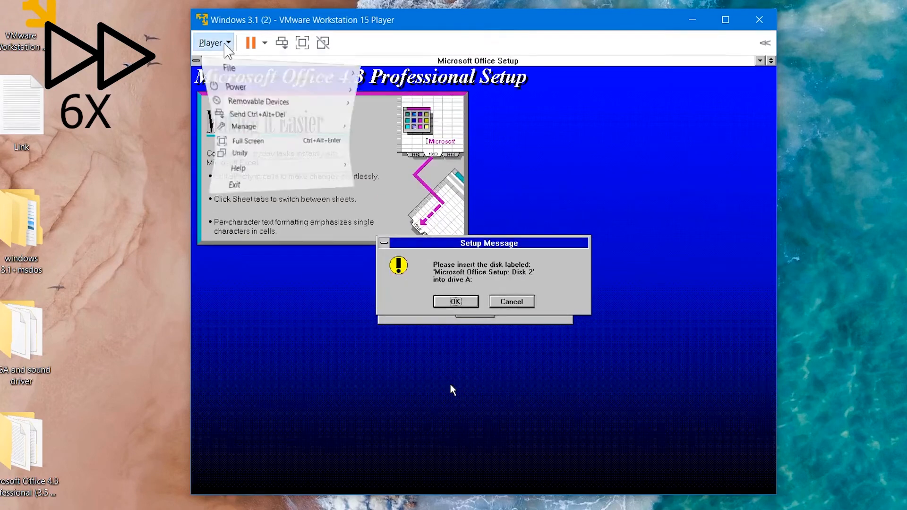
Step: Swap the floppy image to Disk02 and continue the setup
mouse_move(255, 94)
mouse_move(412, 106)
click(535, 125)
click(670, 198)
double_click(407, 102)
click(576, 482)
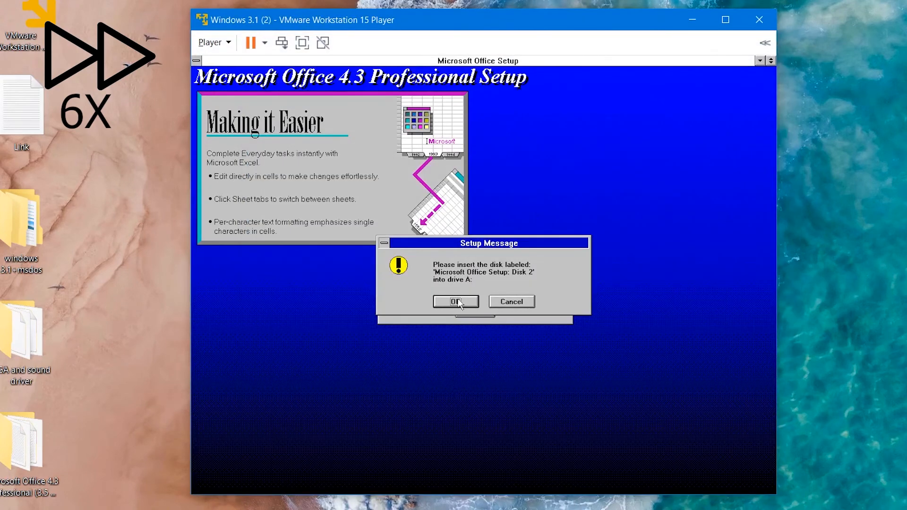
click(458, 302)
Step: Swap the floppy image to Disk03 and continue the setup
click(214, 42)
mouse_move(255, 93)
mouse_move(427, 108)
click(563, 126)
click(673, 197)
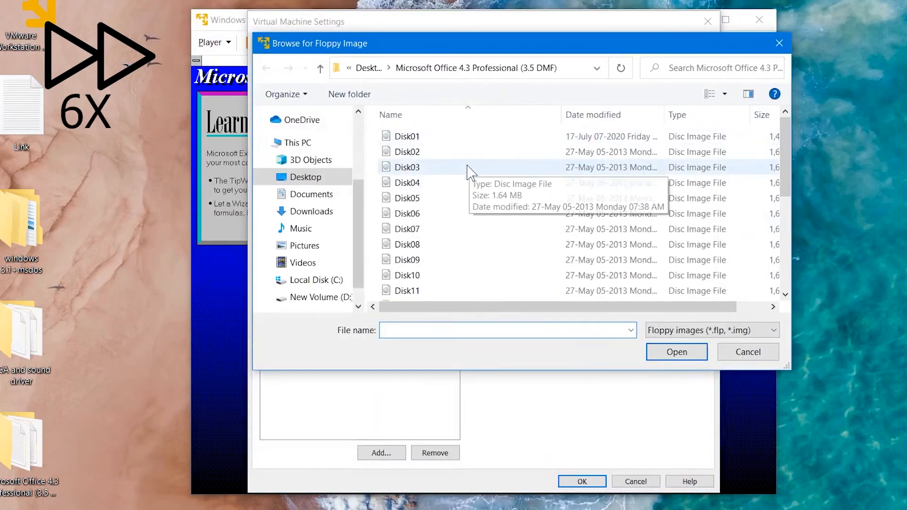
double_click(467, 170)
click(582, 481)
click(456, 302)
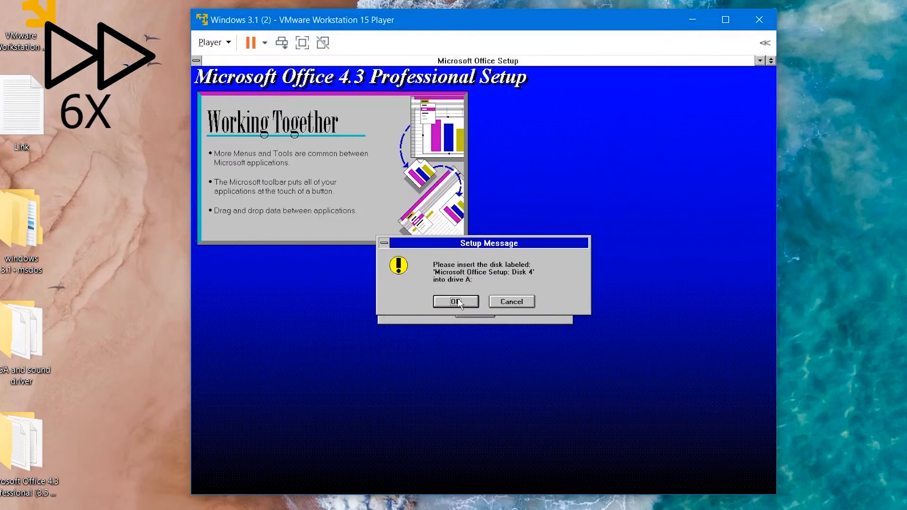
Step: Swap the floppy image to Disk04 and continue the setup
click(214, 43)
mouse_move(279, 93)
mouse_move(415, 109)
click(538, 126)
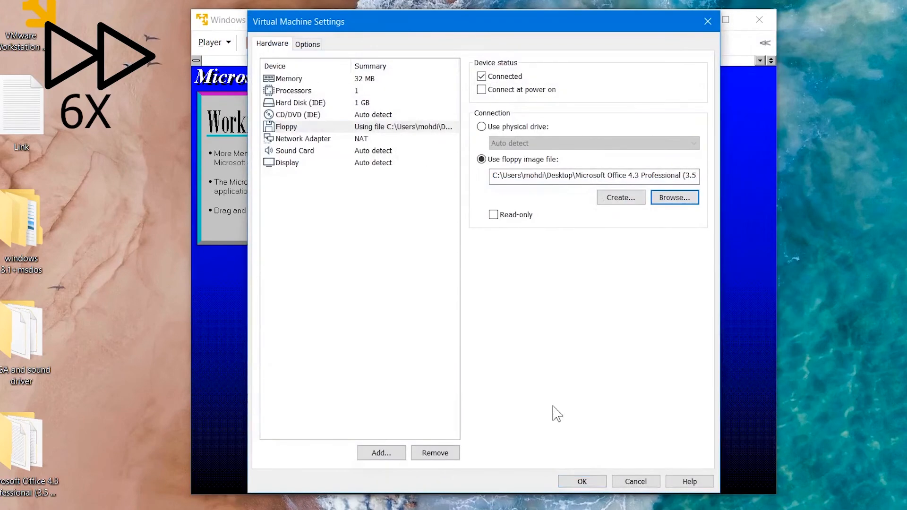
click(582, 482)
click(457, 302)
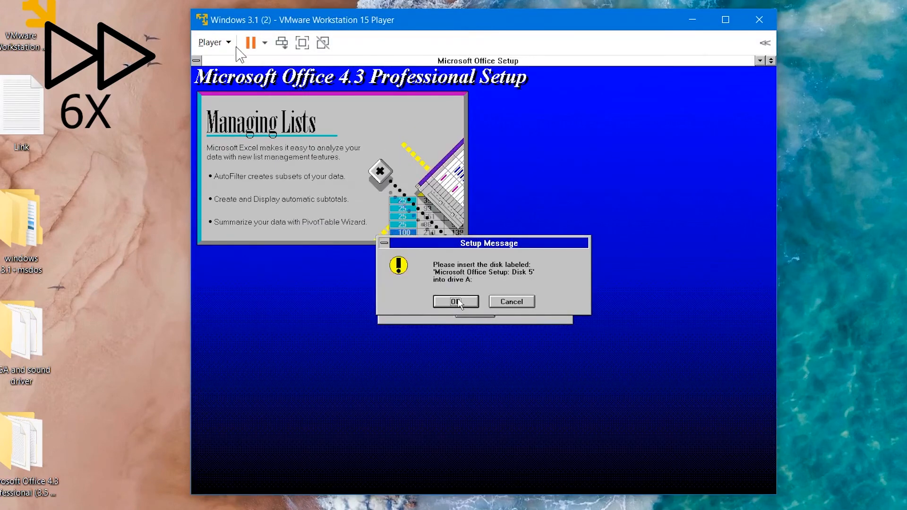
Step: Swap the floppy image to Disk05 and continue the setup
click(214, 43)
mouse_move(279, 95)
mouse_move(418, 109)
click(538, 126)
click(676, 197)
double_click(483, 196)
click(582, 482)
click(457, 301)
Step: Swap the floppy image to Disk06 and continue the setup
click(215, 43)
mouse_move(284, 93)
mouse_move(416, 108)
click(538, 125)
click(675, 196)
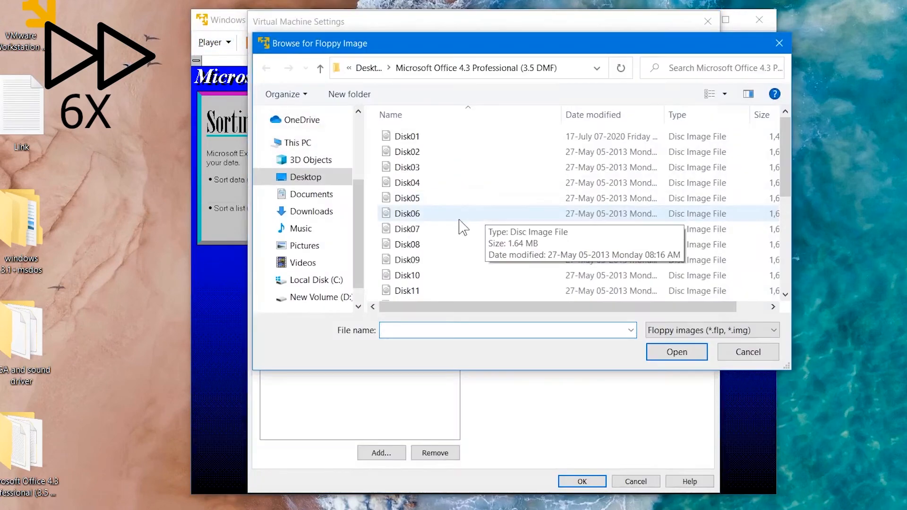
double_click(462, 211)
click(582, 482)
click(456, 302)
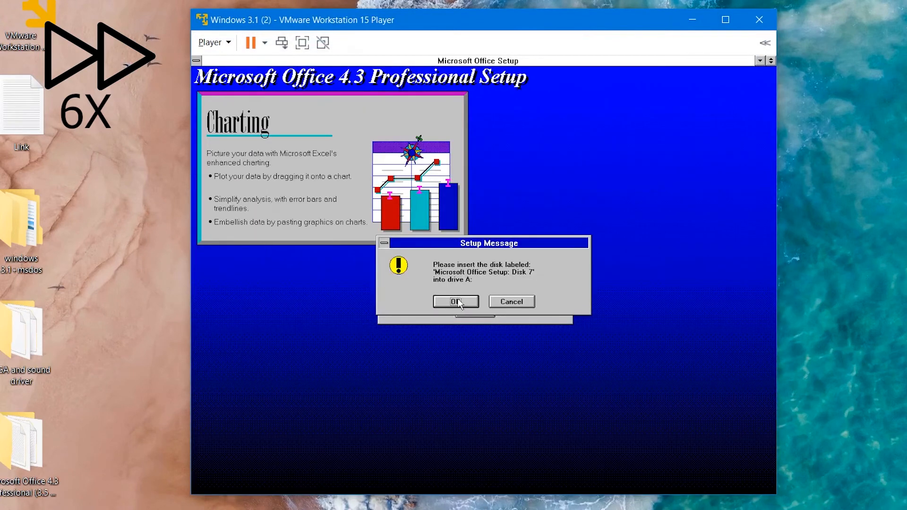
Step: Swap the floppy image to Disk07 and continue the setup
click(214, 42)
mouse_move(284, 94)
mouse_move(416, 108)
click(538, 126)
click(675, 197)
double_click(468, 228)
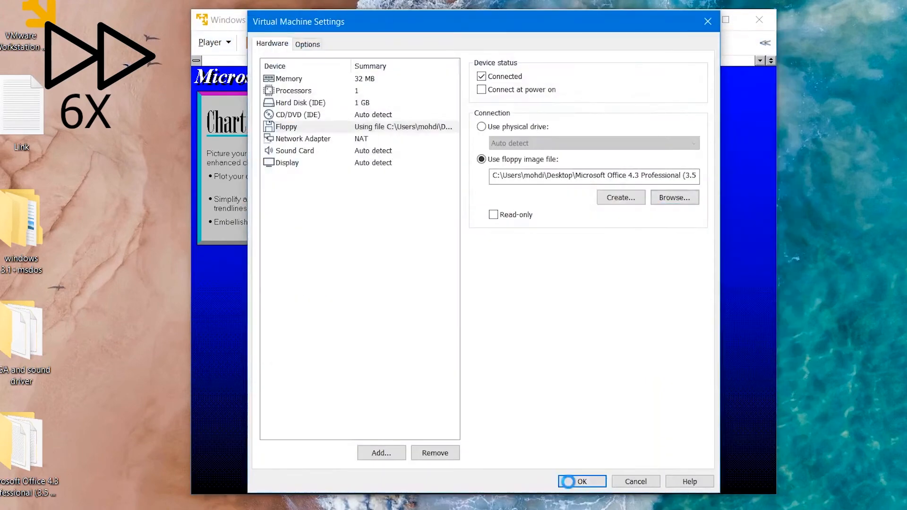
click(582, 482)
click(457, 301)
Step: Swap the floppy image to Disk08 and continue the setup
click(215, 43)
mouse_move(284, 93)
mouse_move(416, 107)
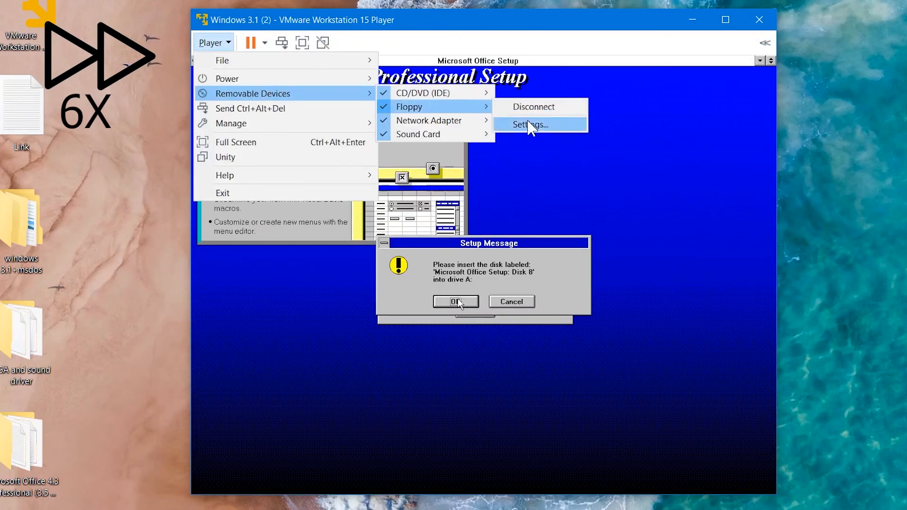
click(534, 124)
click(676, 197)
double_click(468, 228)
click(582, 481)
click(458, 302)
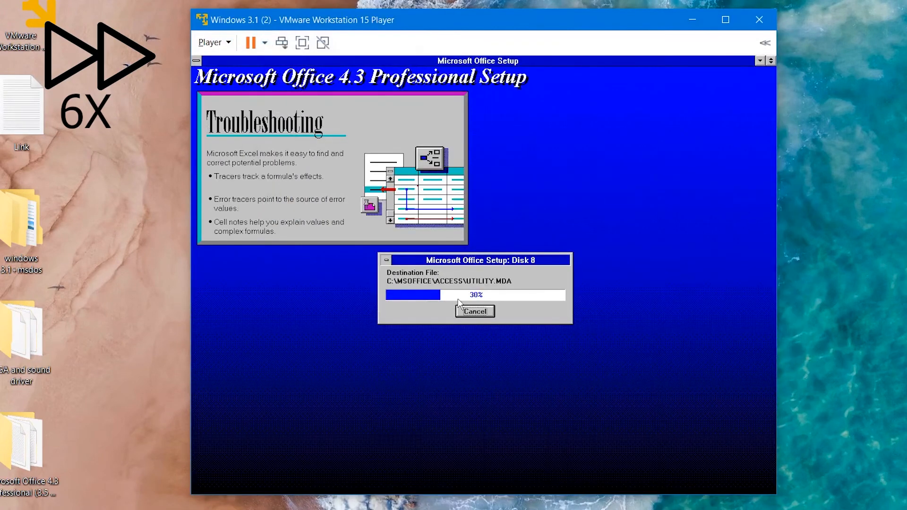
Step: Swap the floppy image to Disk09 and continue the setup
click(215, 43)
mouse_move(361, 97)
mouse_move(420, 104)
click(558, 126)
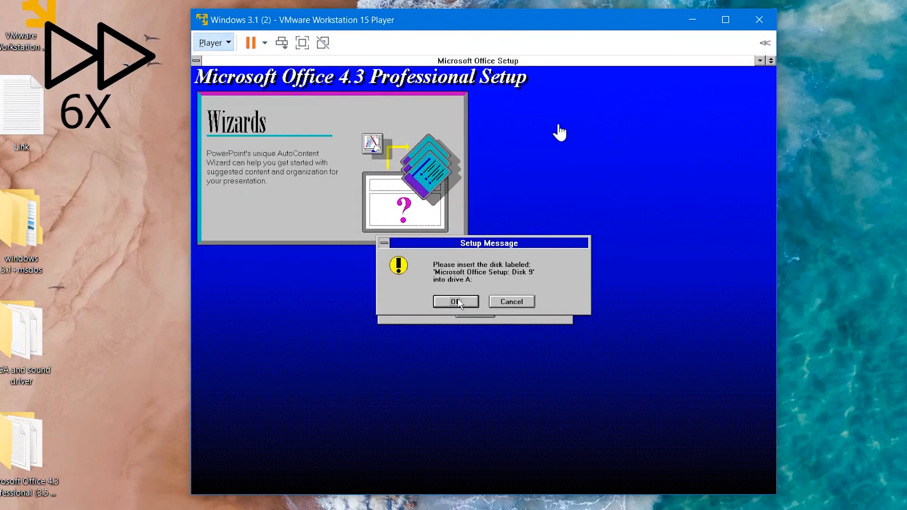
click(728, 197)
double_click(440, 265)
click(582, 481)
click(456, 302)
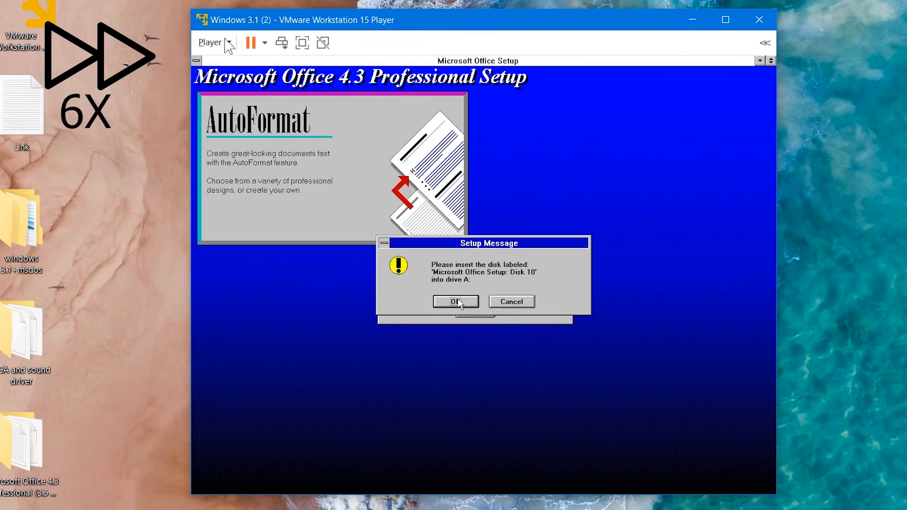
Step: Swap the floppy image to Disk10 from the Office folder
click(215, 43)
mouse_move(331, 92)
mouse_move(421, 106)
click(543, 126)
click(633, 197)
click(455, 275)
double_click(455, 275)
click(582, 482)
Step: Swap the floppy image to Disk11 and continue the setup
click(215, 43)
mouse_move(264, 91)
mouse_move(415, 106)
click(531, 123)
click(681, 193)
double_click(455, 287)
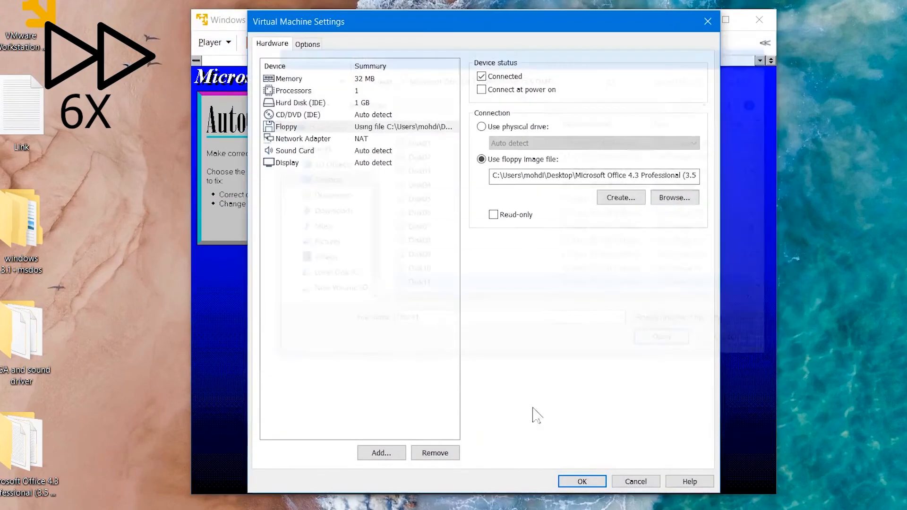
click(582, 481)
click(457, 301)
Step: Swap the floppy image to Disk12 and continue the setup
click(215, 43)
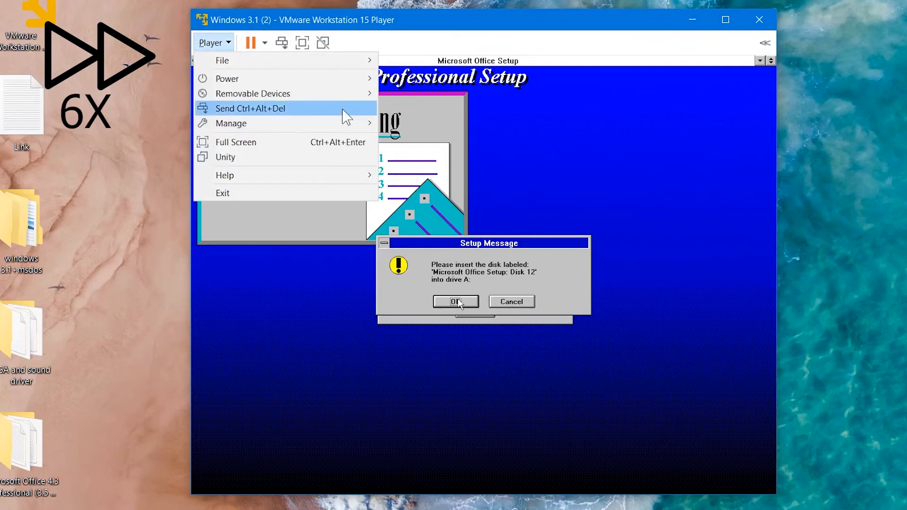
mouse_move(263, 91)
mouse_move(415, 105)
click(530, 124)
click(670, 198)
double_click(455, 278)
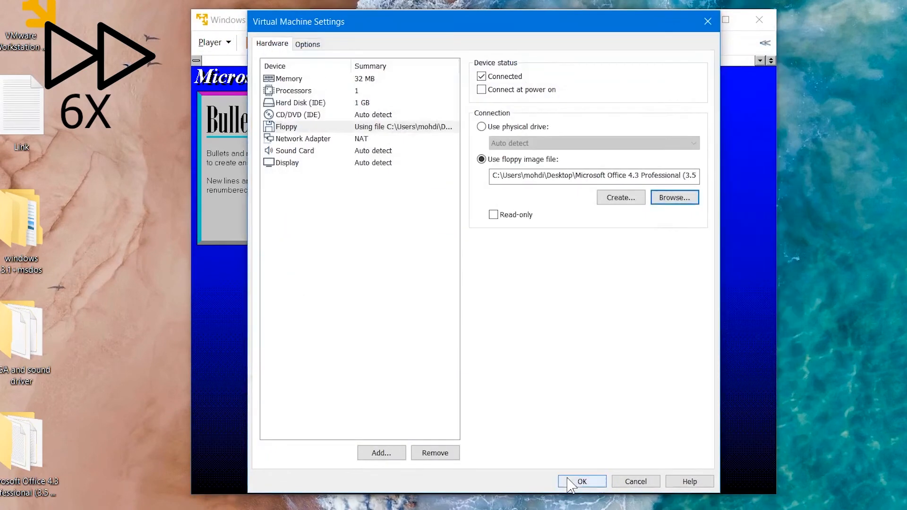
click(582, 481)
click(457, 302)
Step: Swap the floppy image to Disk13 and continue the setup
click(213, 43)
click(540, 123)
click(662, 199)
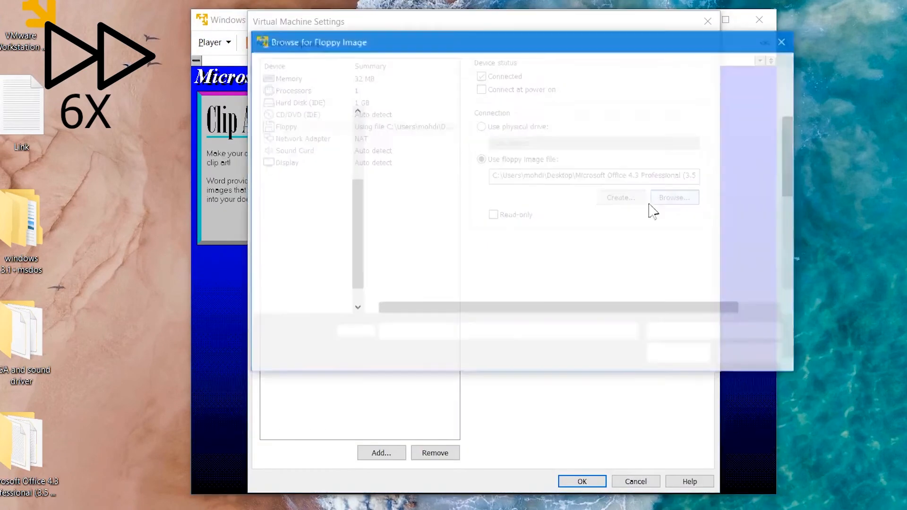
scroll(425, 268, down, 1)
double_click(425, 270)
click(573, 482)
click(457, 301)
Step: Swap the floppy image to Disk14 and continue the setup
click(215, 43)
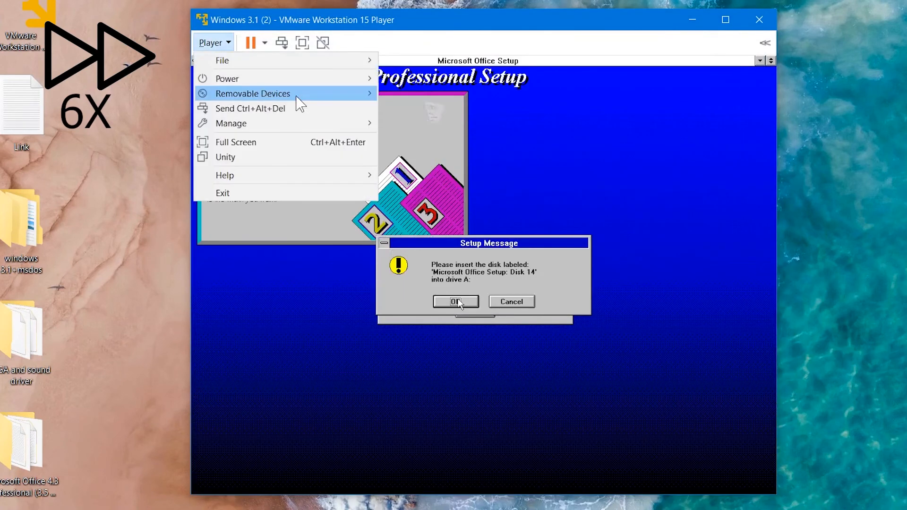
mouse_move(263, 93)
mouse_move(415, 105)
click(532, 125)
click(661, 199)
scroll(566, 213, down, 1)
click(448, 283)
double_click(447, 283)
click(582, 481)
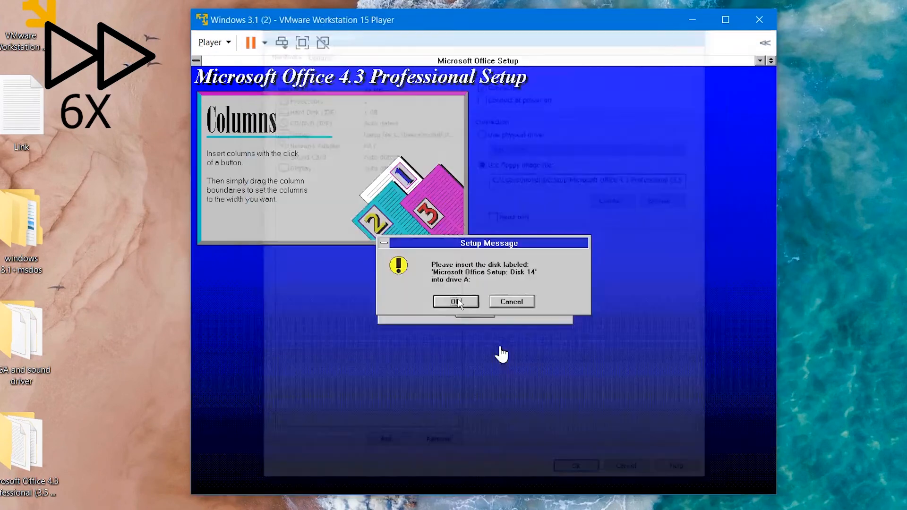
click(457, 302)
Step: Swap the floppy image to Disk15 and continue the setup
click(213, 42)
mouse_move(263, 93)
mouse_move(415, 106)
click(544, 124)
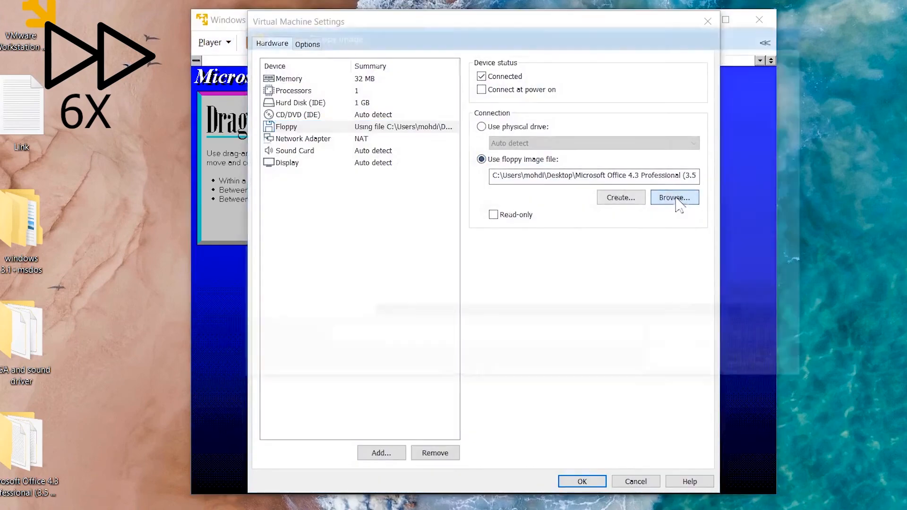
click(676, 198)
click(509, 257)
double_click(509, 257)
click(581, 480)
click(457, 301)
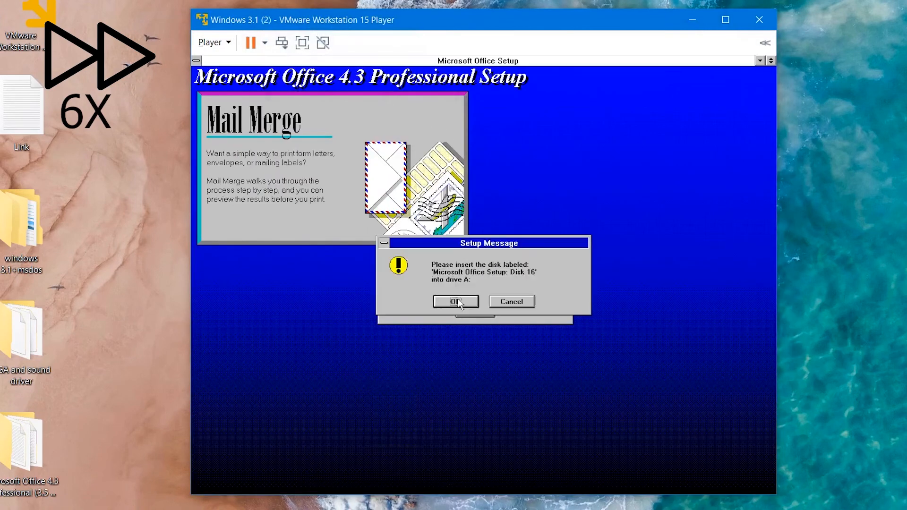
Step: Swap the floppy image to Disk16 and continue the setup
click(215, 42)
mouse_move(326, 94)
mouse_move(415, 106)
click(543, 124)
click(675, 198)
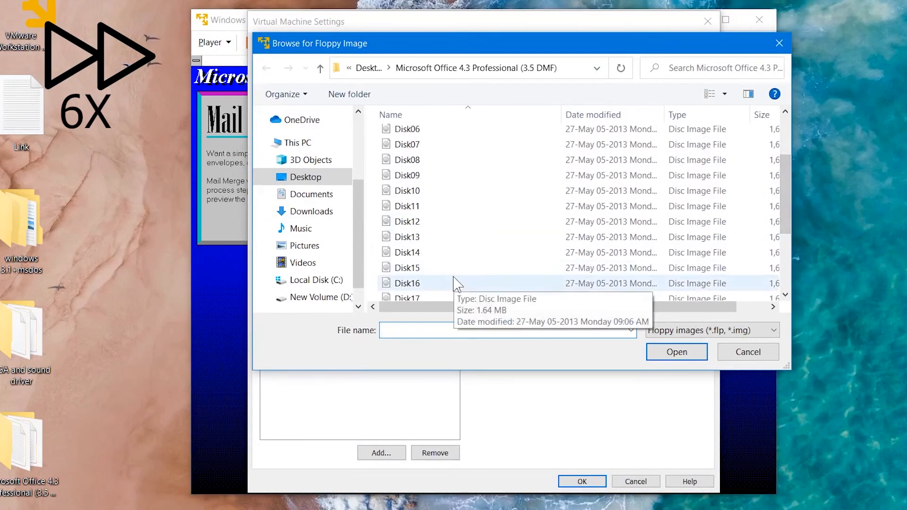
double_click(454, 284)
click(582, 482)
click(457, 302)
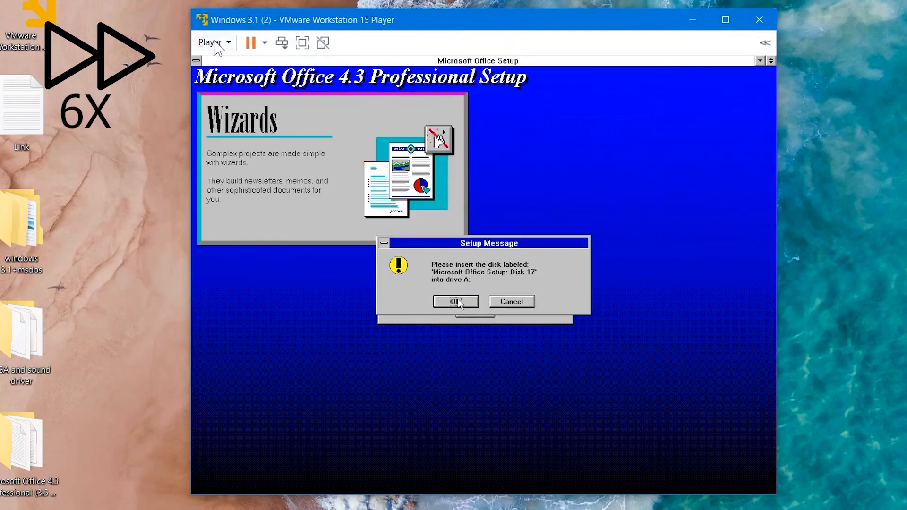
Step: Swap the floppy image to Disk17 and continue the setup
click(214, 42)
mouse_move(283, 91)
mouse_move(411, 109)
click(539, 123)
click(676, 197)
drag(788, 182, 788, 260)
double_click(425, 213)
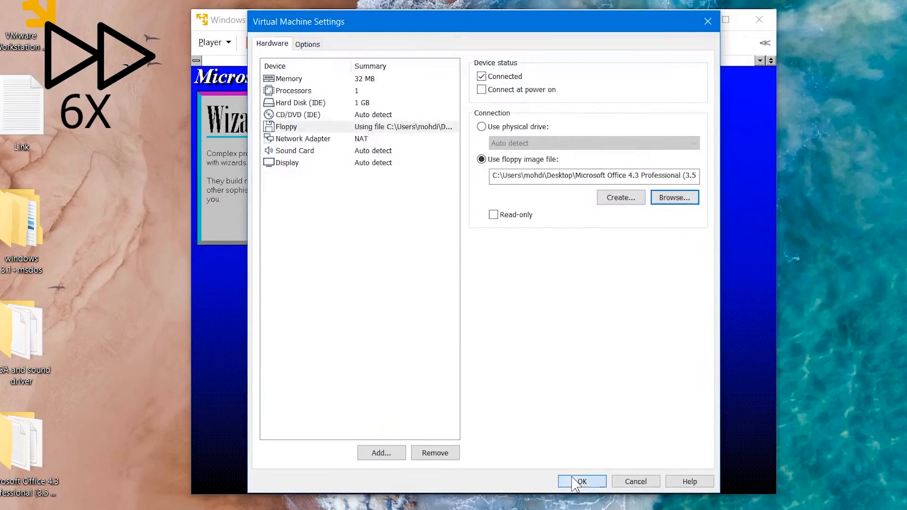
click(576, 482)
click(459, 301)
Step: Swap the floppy image to Disk18 and continue the setup
click(214, 43)
mouse_move(283, 91)
mouse_move(415, 109)
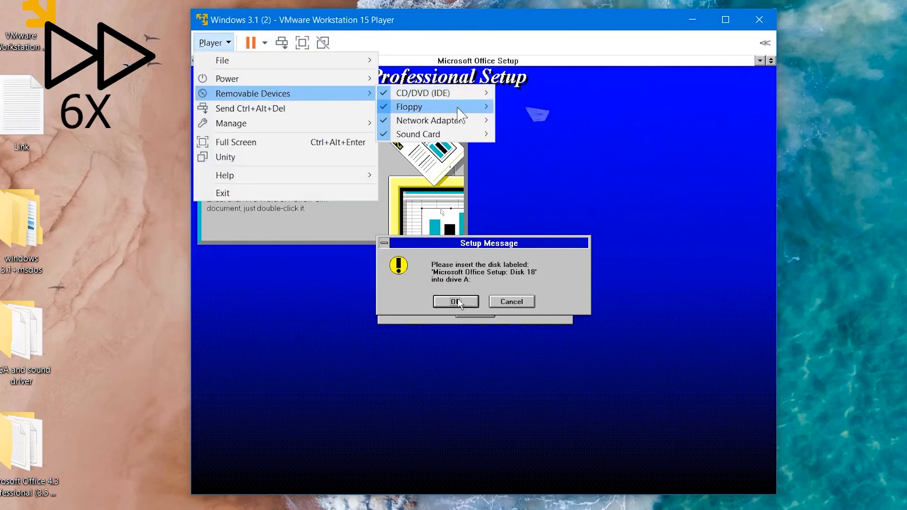
click(538, 124)
click(676, 198)
drag(788, 182, 788, 259)
double_click(425, 213)
click(582, 481)
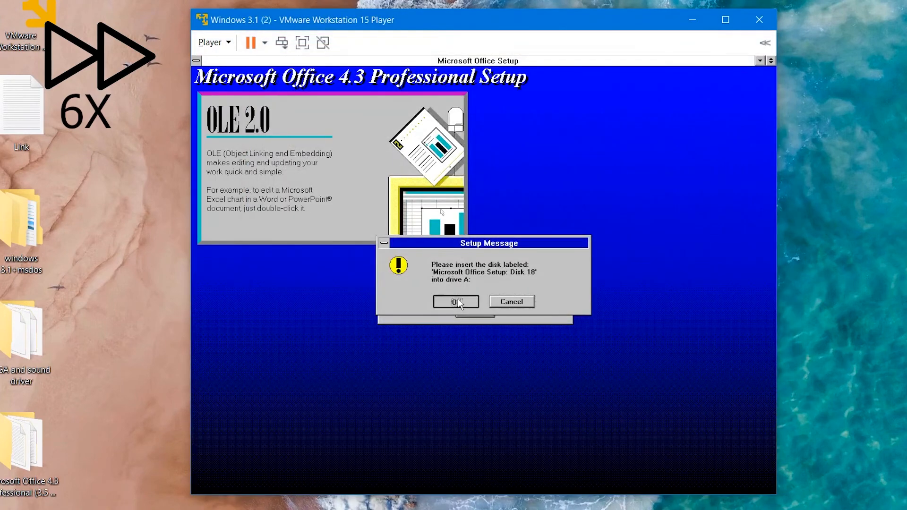
click(456, 301)
Step: Swap the floppy image to Disk19
click(215, 43)
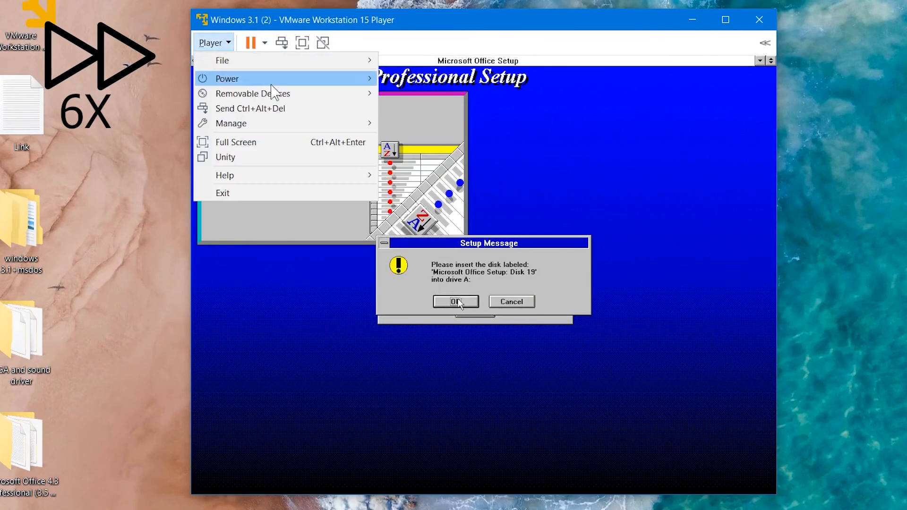
mouse_move(283, 92)
mouse_move(414, 109)
click(584, 125)
click(669, 198)
drag(789, 182, 791, 254)
double_click(411, 256)
click(583, 481)
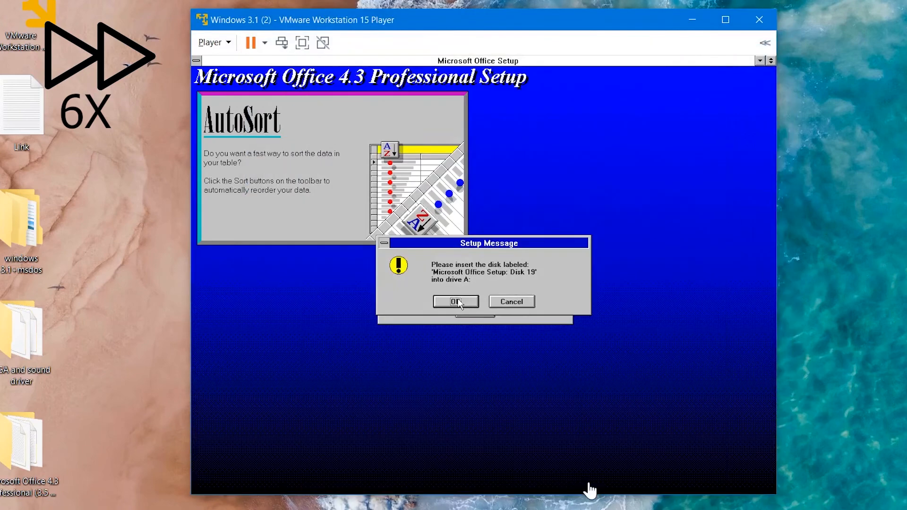
Step: Reselect the Disk19 floppy image and continue the setup
click(214, 43)
mouse_move(296, 94)
mouse_move(415, 109)
click(515, 127)
click(671, 197)
drag(787, 177, 789, 255)
double_click(416, 257)
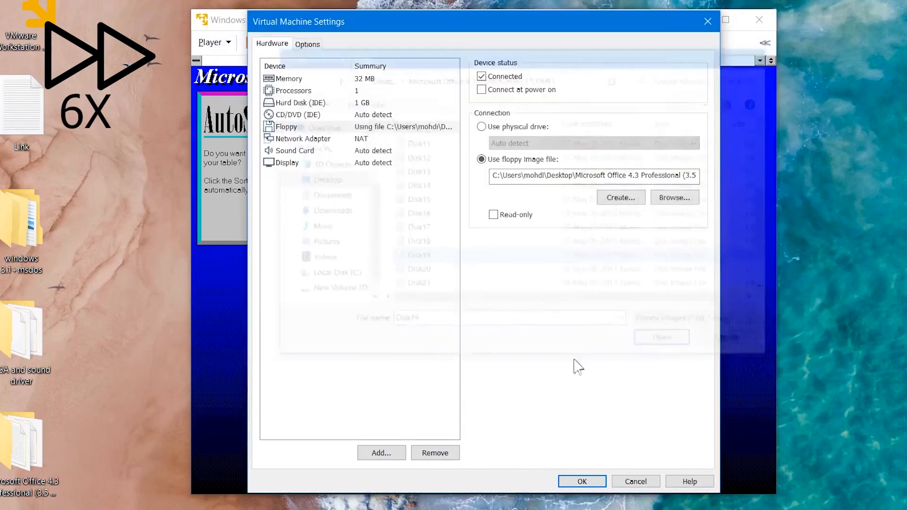
click(584, 481)
click(458, 301)
Step: Swap the floppy image to Disk20 and continue the setup
click(214, 43)
mouse_move(283, 91)
mouse_move(415, 109)
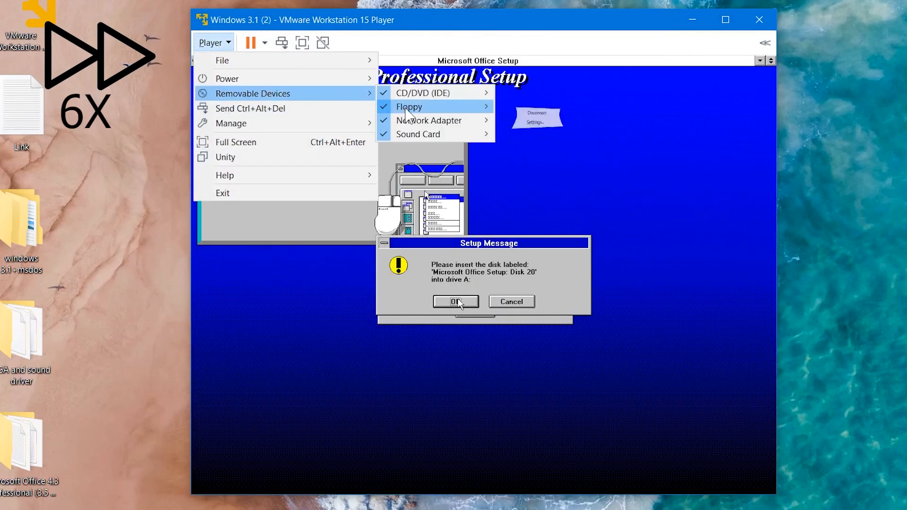
click(583, 126)
click(670, 197)
drag(787, 179, 777, 246)
double_click(408, 245)
click(582, 482)
click(456, 301)
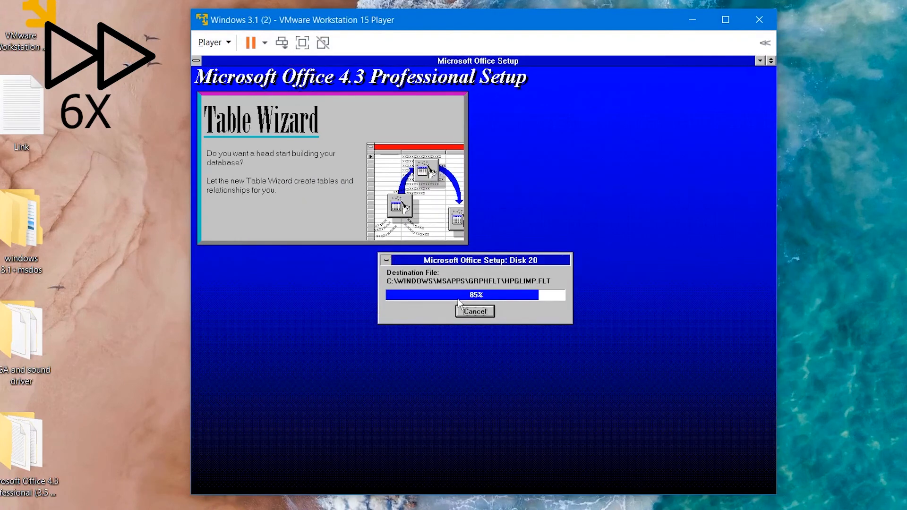
Step: Swap the floppy image to Disk21 and continue the setup
click(215, 42)
mouse_move(283, 93)
mouse_move(416, 107)
click(529, 125)
click(723, 197)
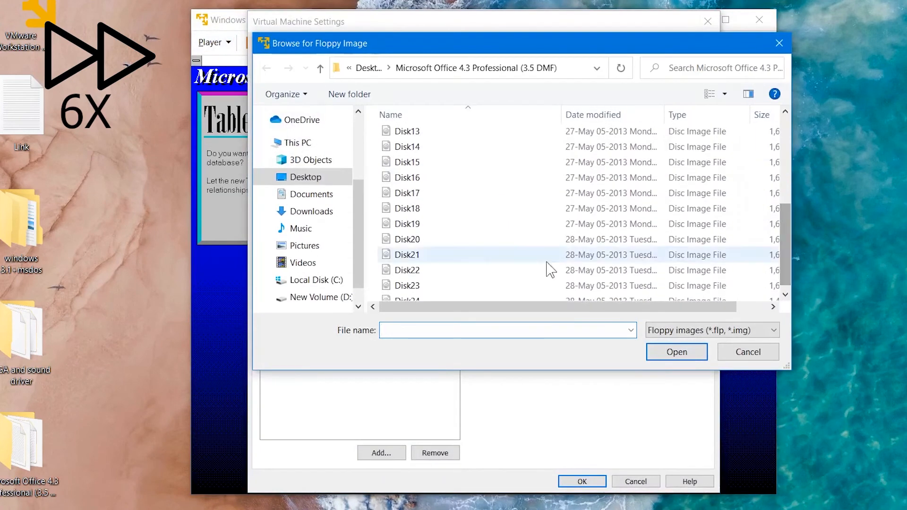
double_click(547, 255)
click(578, 480)
click(456, 302)
Step: Swap the floppy image to Disk22 and continue the setup
click(215, 42)
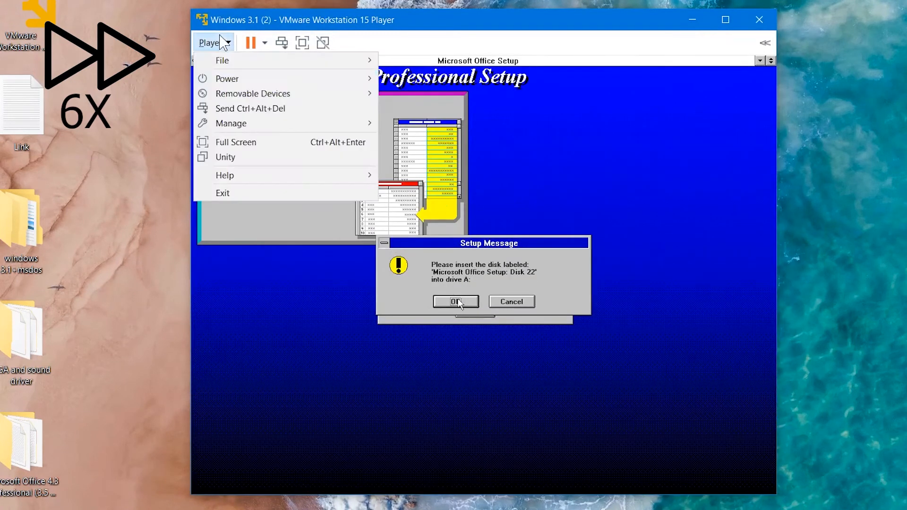
mouse_move(298, 91)
mouse_move(415, 107)
click(543, 124)
click(729, 197)
scroll(447, 286, down, 5)
double_click(445, 280)
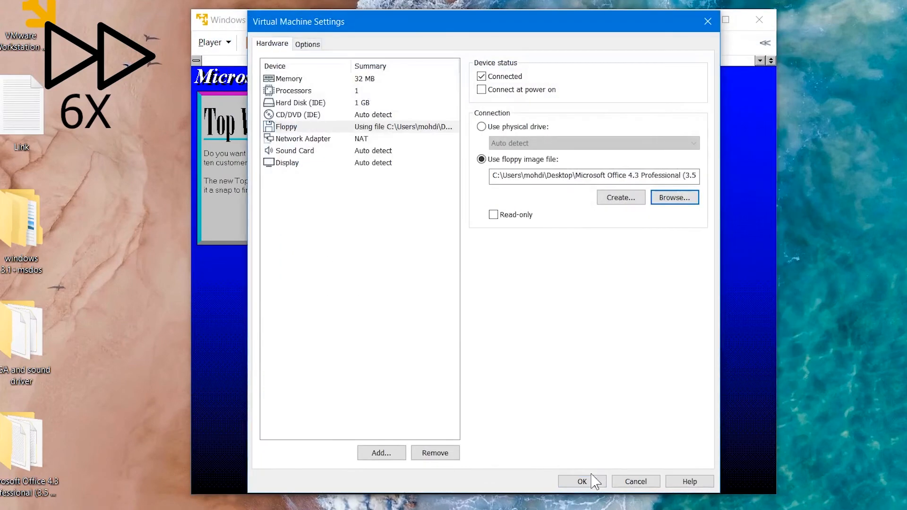
click(582, 481)
click(455, 301)
Step: Swap the floppy image to Disk23 and continue the setup
click(214, 43)
mouse_move(283, 93)
mouse_move(416, 107)
click(529, 124)
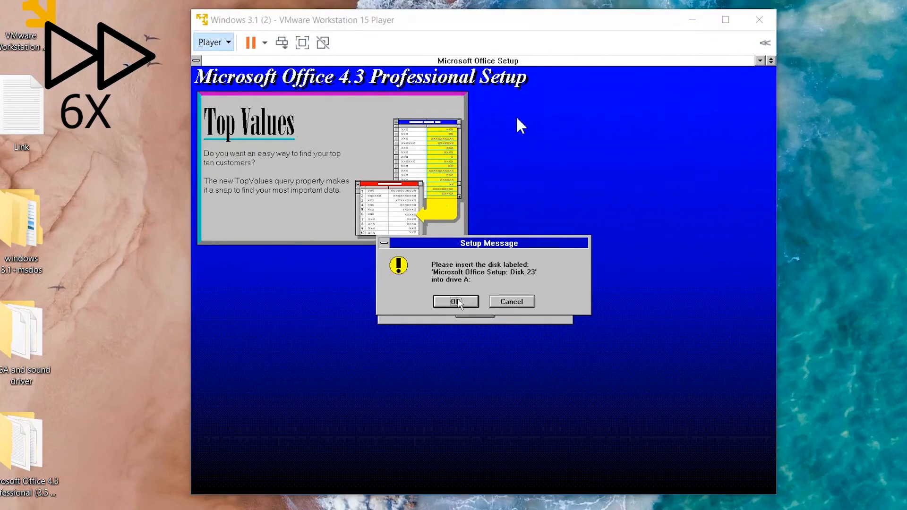
click(675, 197)
scroll(446, 286, down, 5)
double_click(445, 293)
click(582, 480)
click(456, 302)
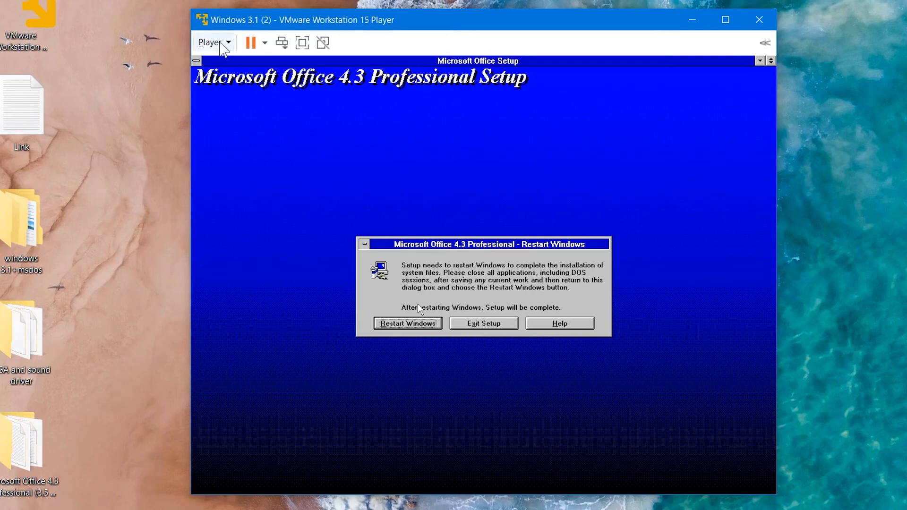
Step: Disconnect the virtual floppy drive in the virtual machine settings
click(219, 43)
mouse_move(336, 96)
mouse_move(454, 106)
click(504, 124)
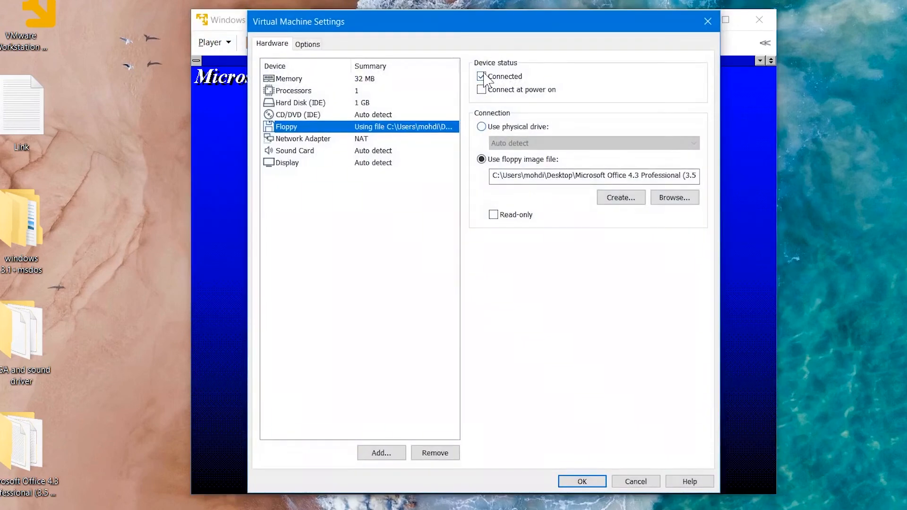
click(481, 76)
click(582, 481)
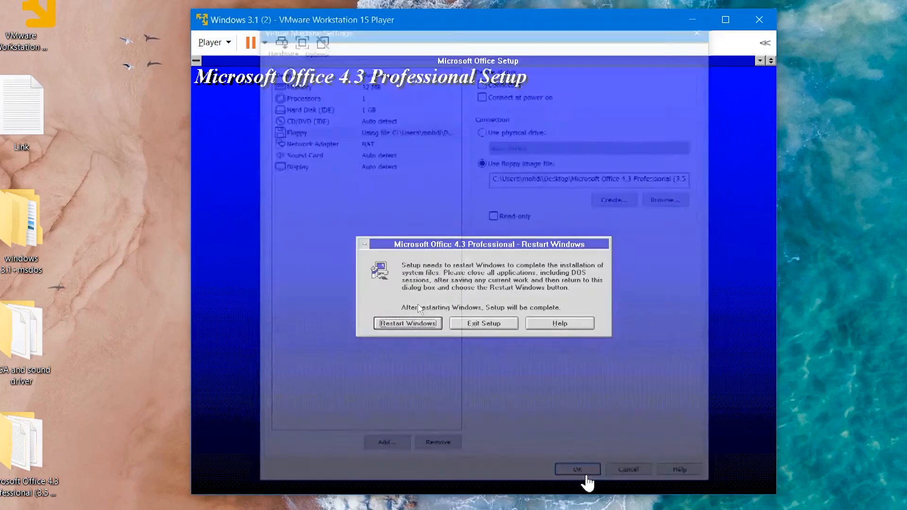
Step: Restart Windows to complete the Office setup and dismiss the group file error
click(409, 323)
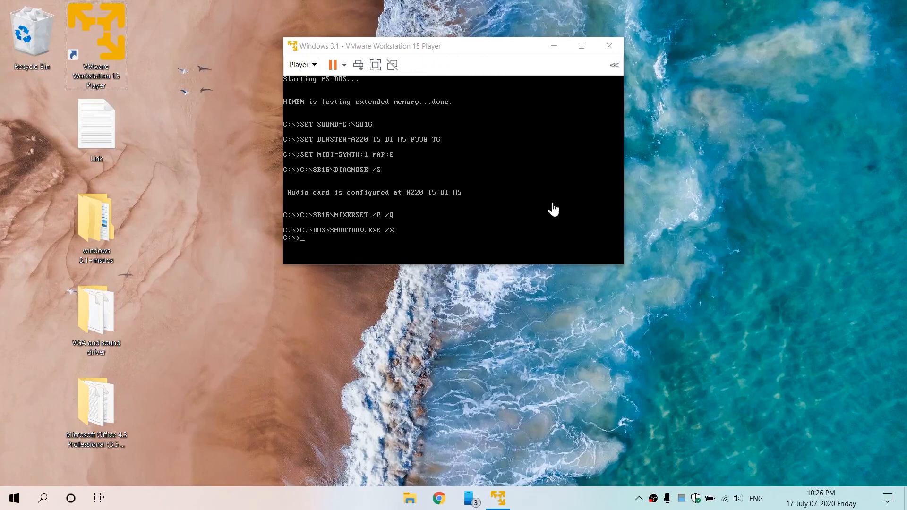
click(554, 209)
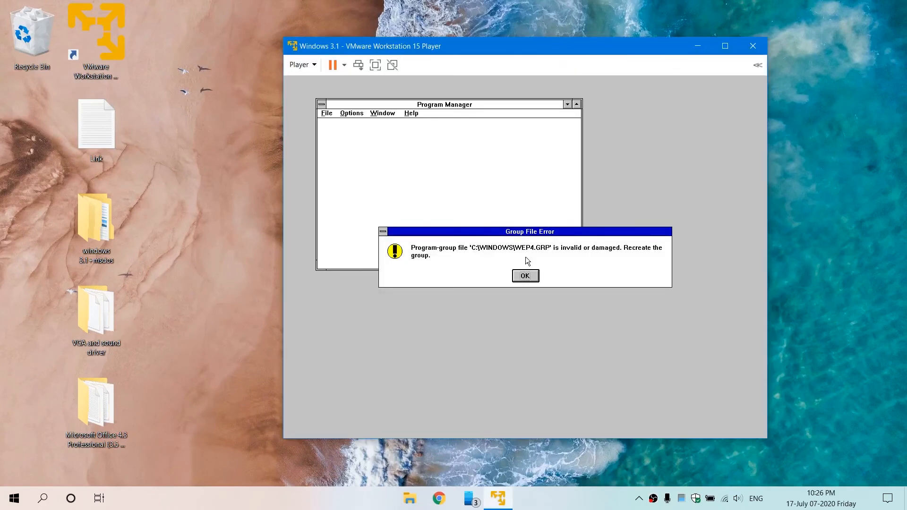
click(526, 276)
click(527, 277)
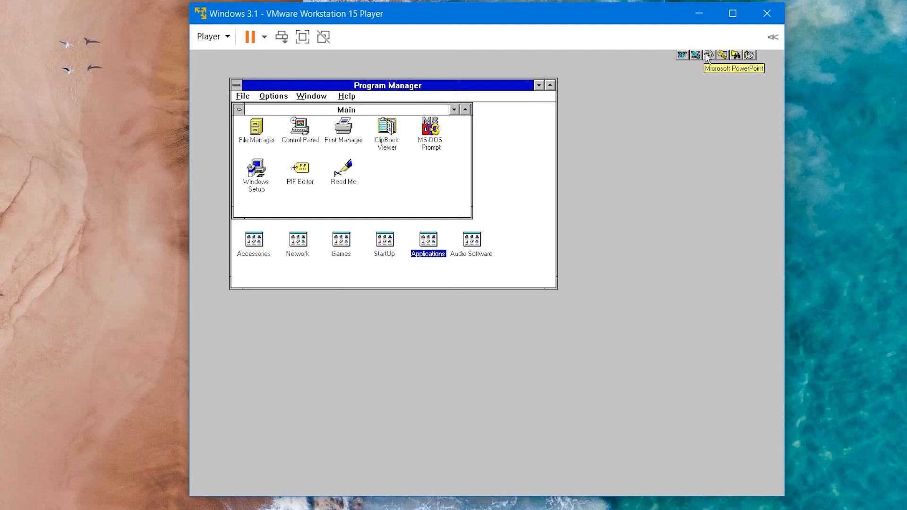
Step: Launch Microsoft Word from the Office toolbar and dismiss the Tip of the Day
click(681, 55)
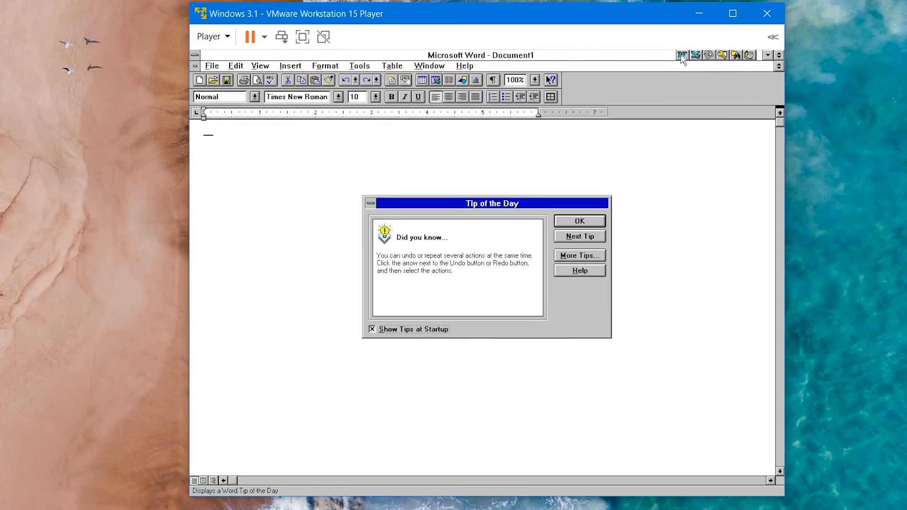
click(580, 222)
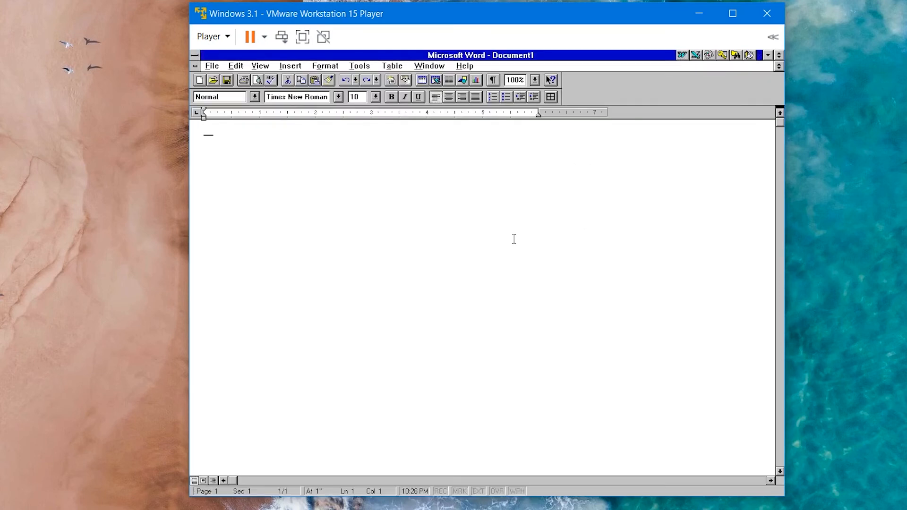
click(213, 66)
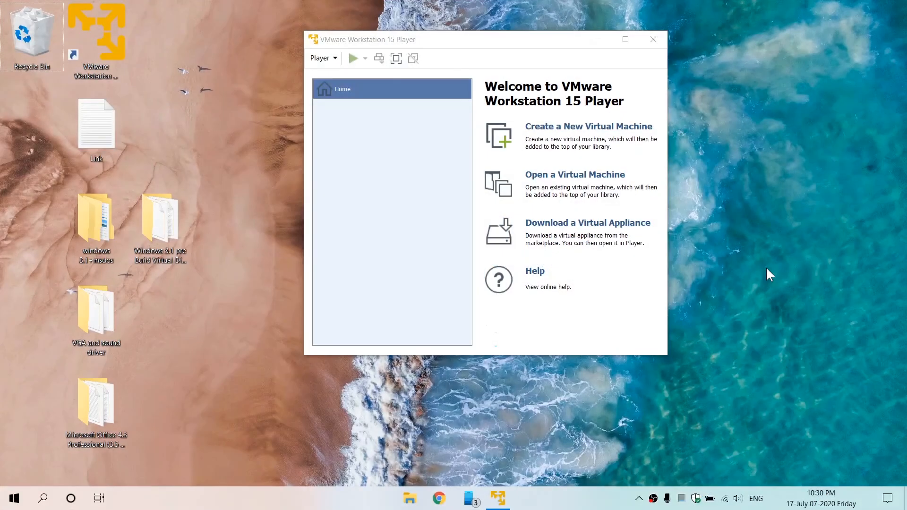
Step: Open the Windows 3.1 virtual machine from the Windows 3.1 pre Build Virtual Disk Image folder on the Desktop
click(542, 71)
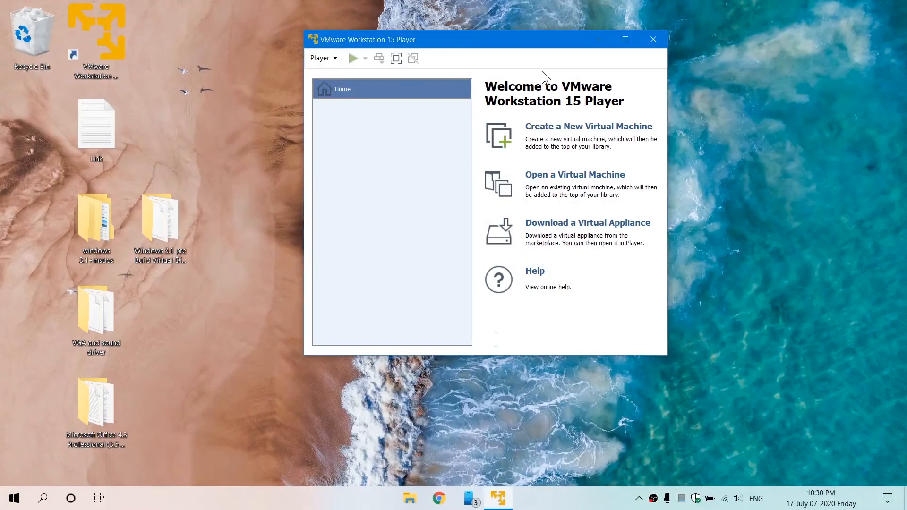
click(192, 223)
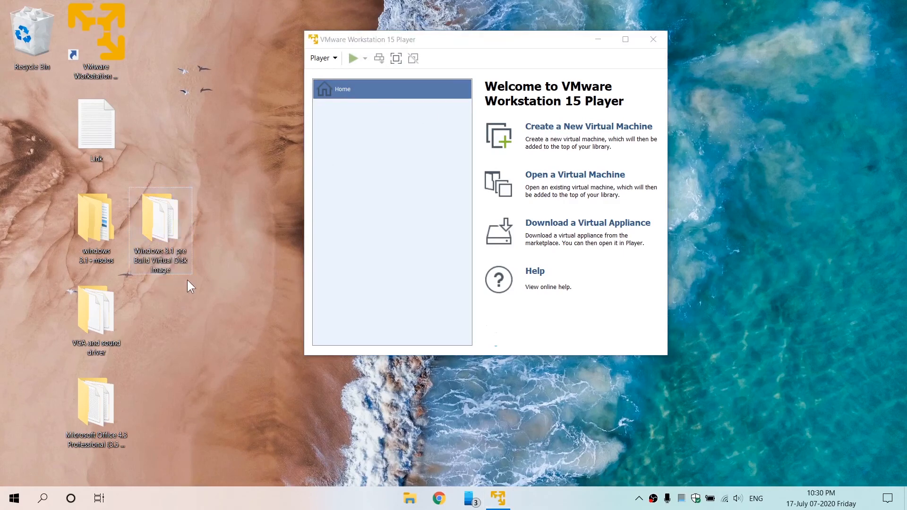
click(365, 240)
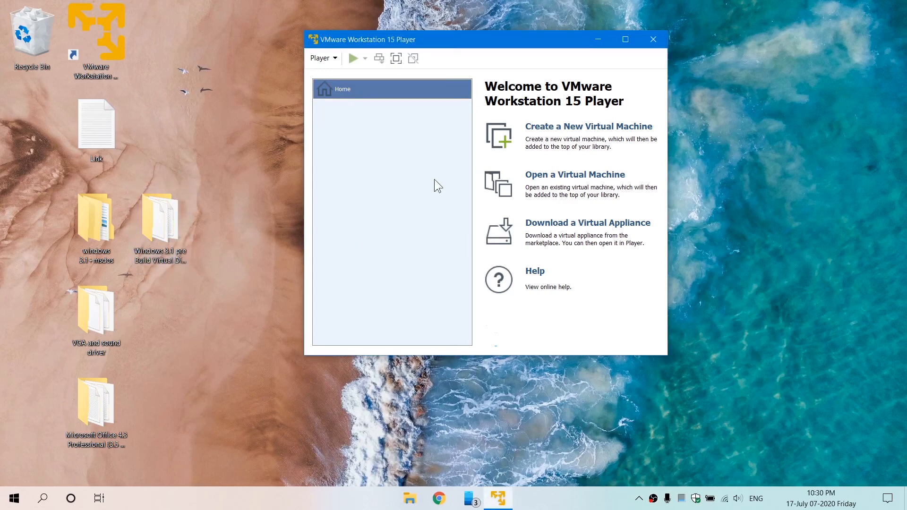
click(551, 179)
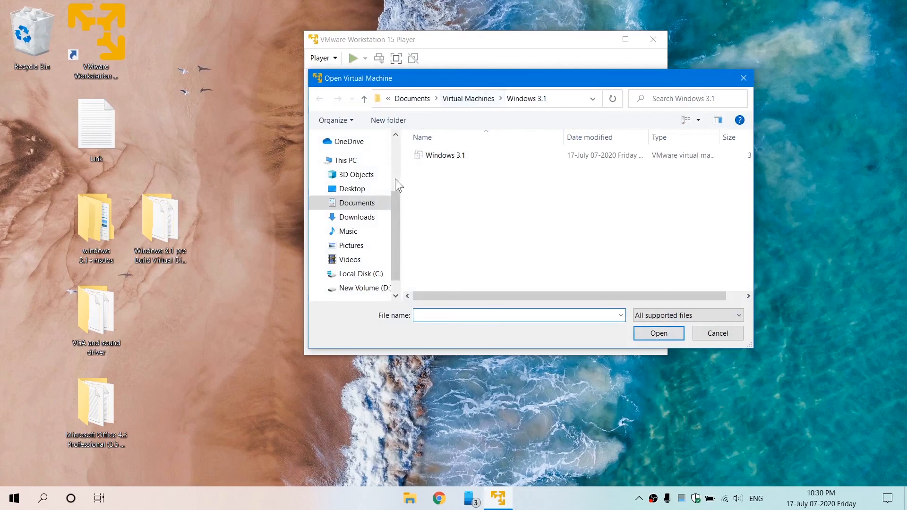
click(367, 190)
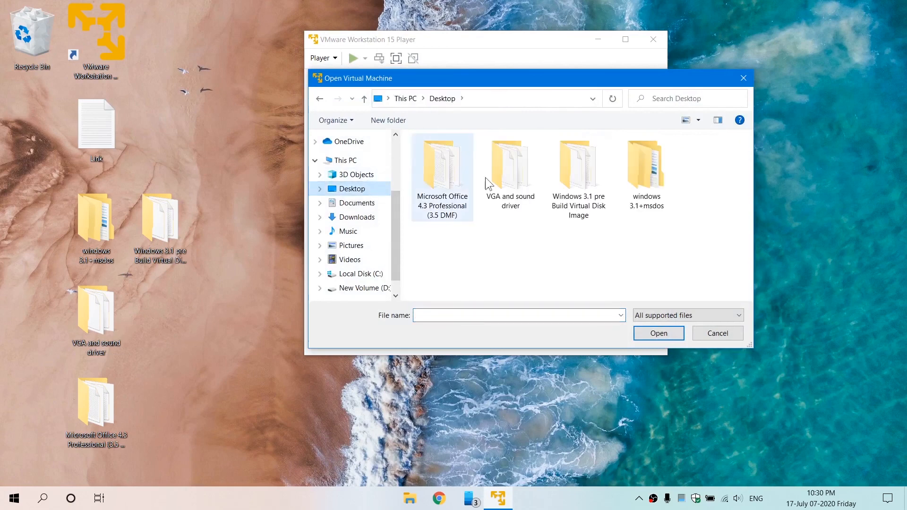
click(585, 217)
double_click(585, 217)
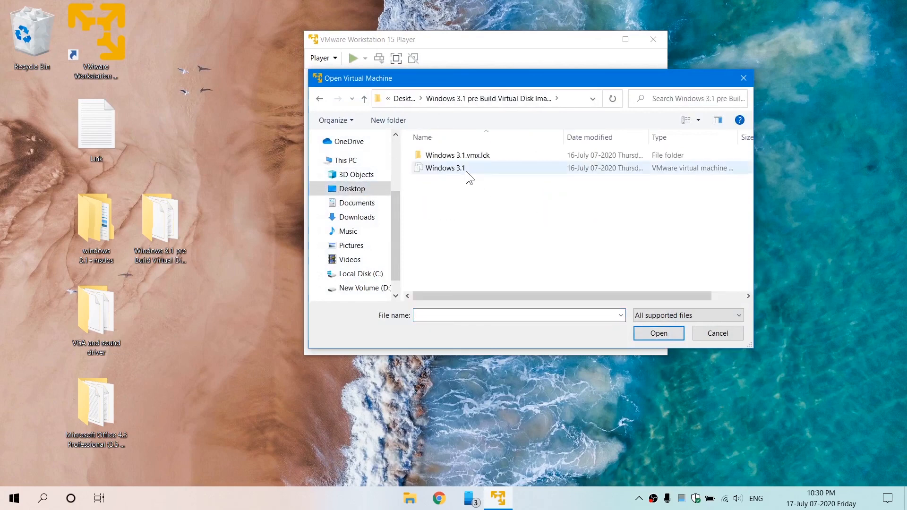
double_click(466, 171)
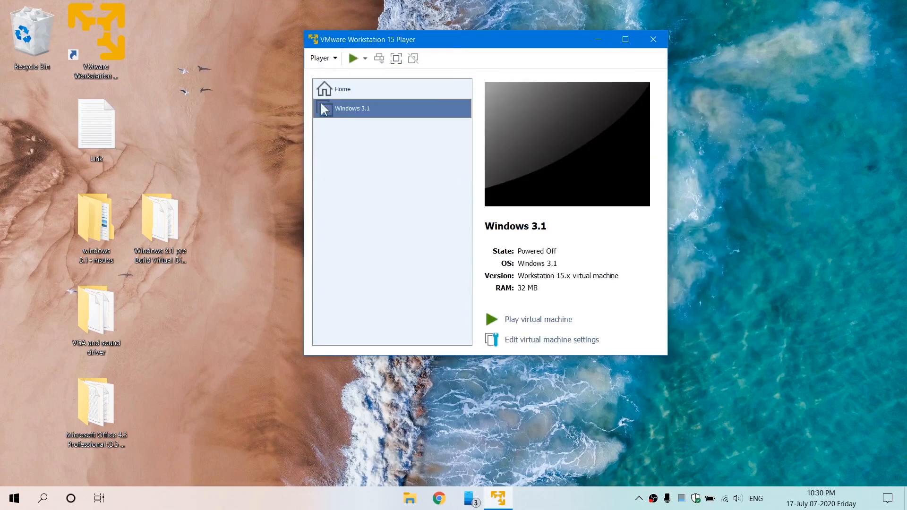
Step: Power on the virtual machine as a copied one and dismiss the group file error
click(534, 320)
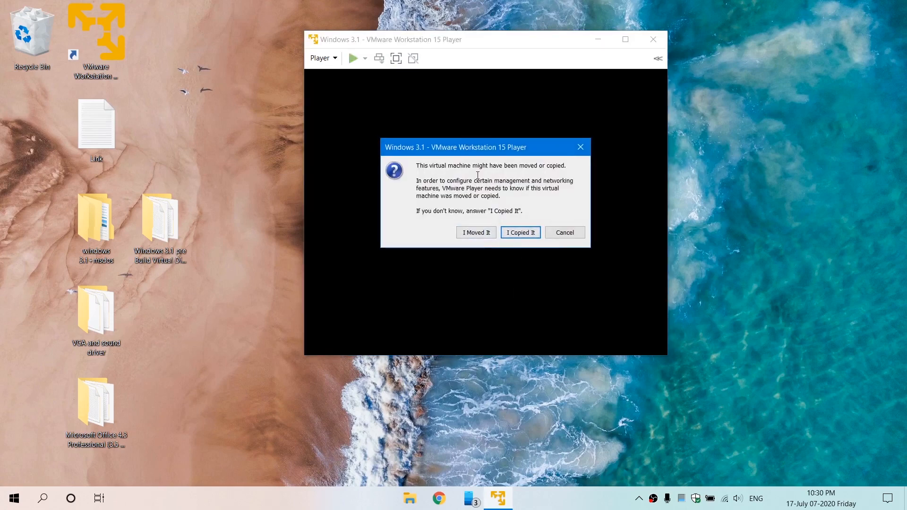
click(523, 229)
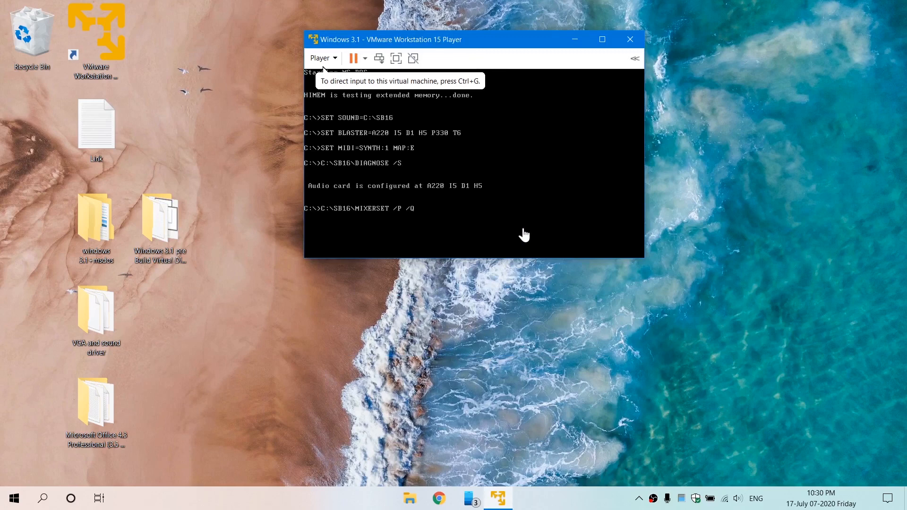
click(489, 231)
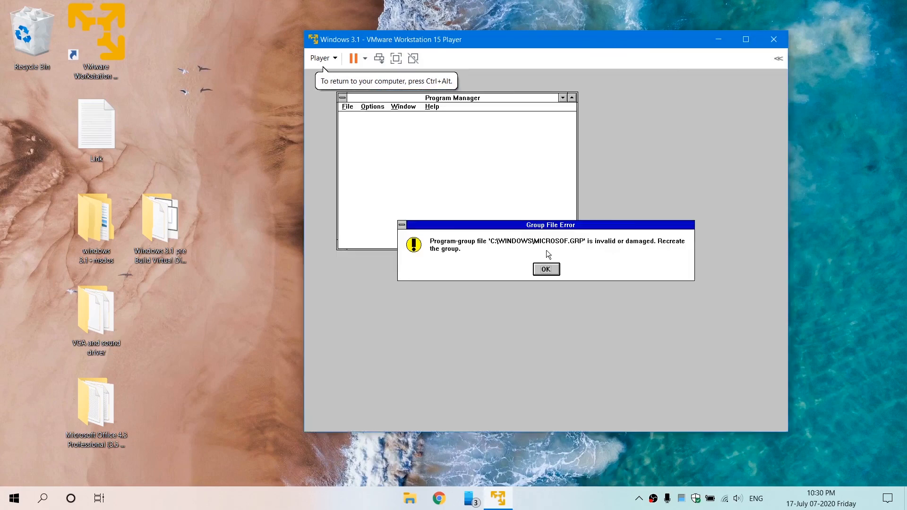
click(546, 269)
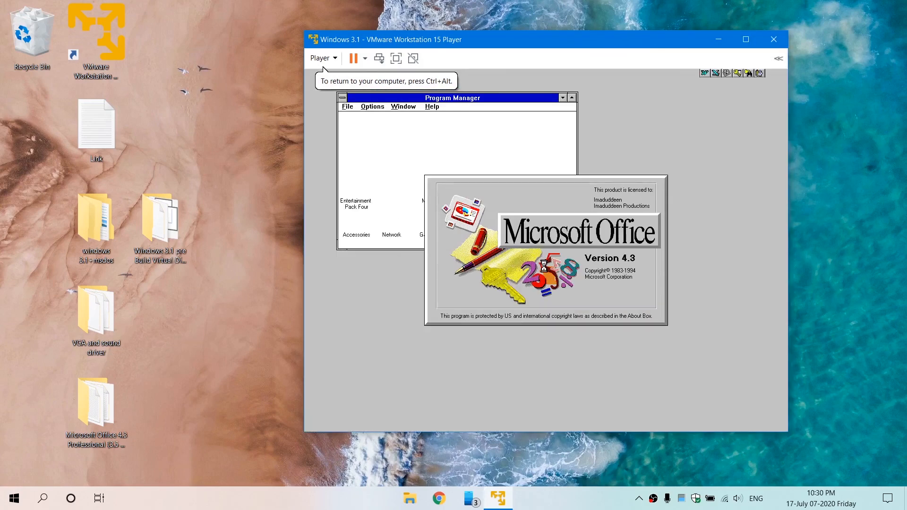